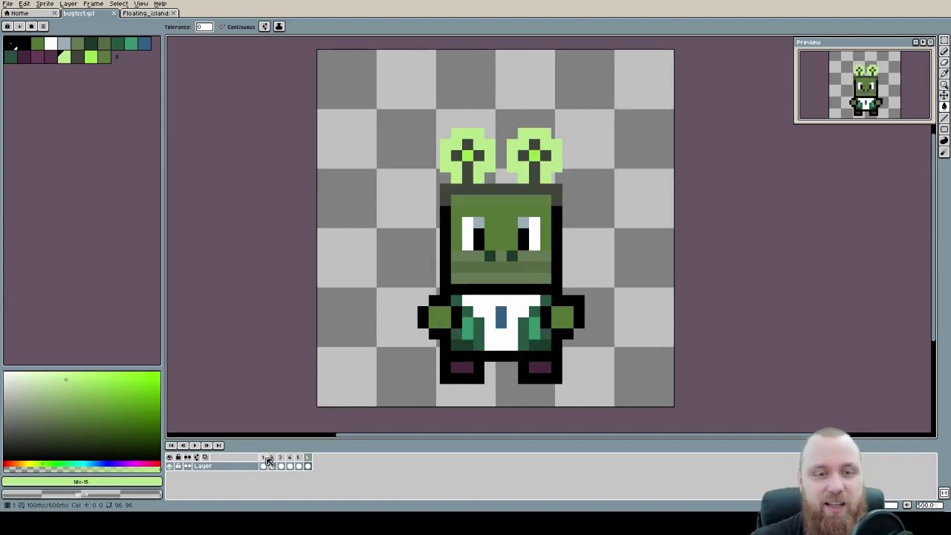
# Step: Play the character animation, stop it, and step back and forth through its six frames to compare the poses
pyautogui.click(195, 445)
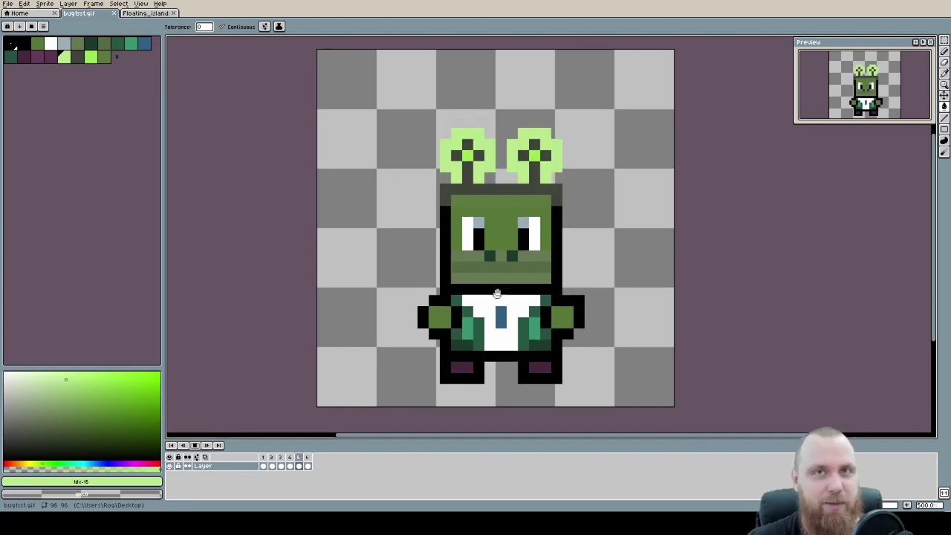
pyautogui.click(196, 446)
pyautogui.press('Right')
pyautogui.press('Right')
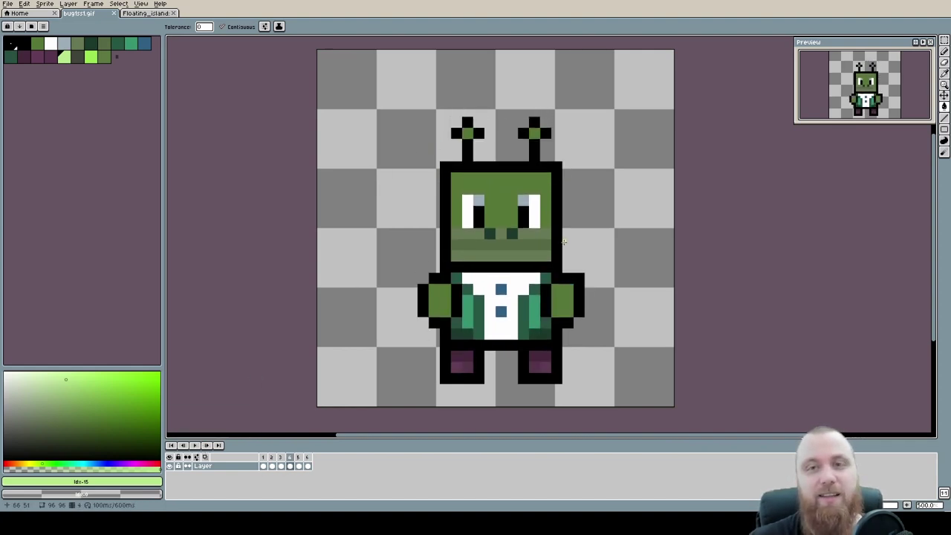
pyautogui.press('Left')
pyautogui.press('Left')
pyautogui.press('Left')
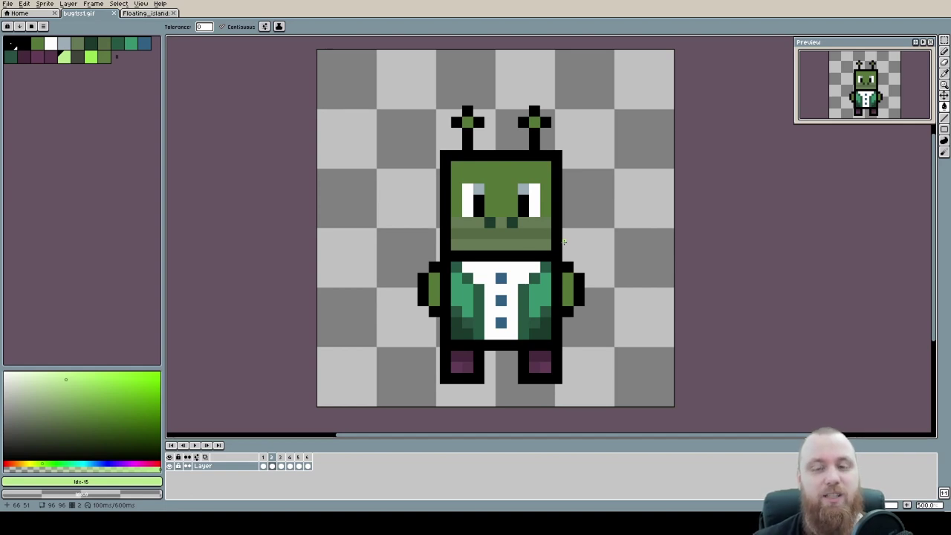
pyautogui.press('Right')
pyautogui.press('Right')
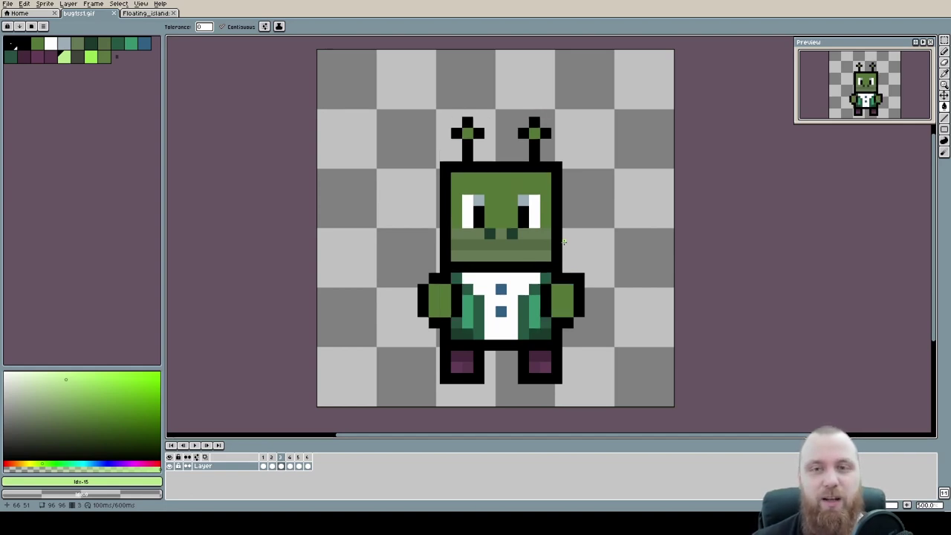
pyautogui.press('Right')
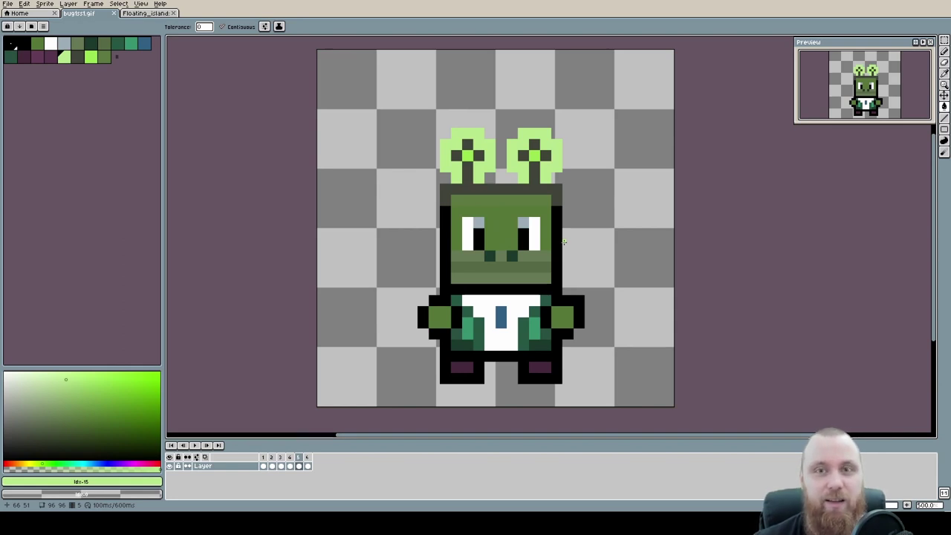
# Step: Fill the pixel between the nostrils and the dark antennae and upper head outline in frame 5 with light green
pyautogui.scroll(5, 562, 219)
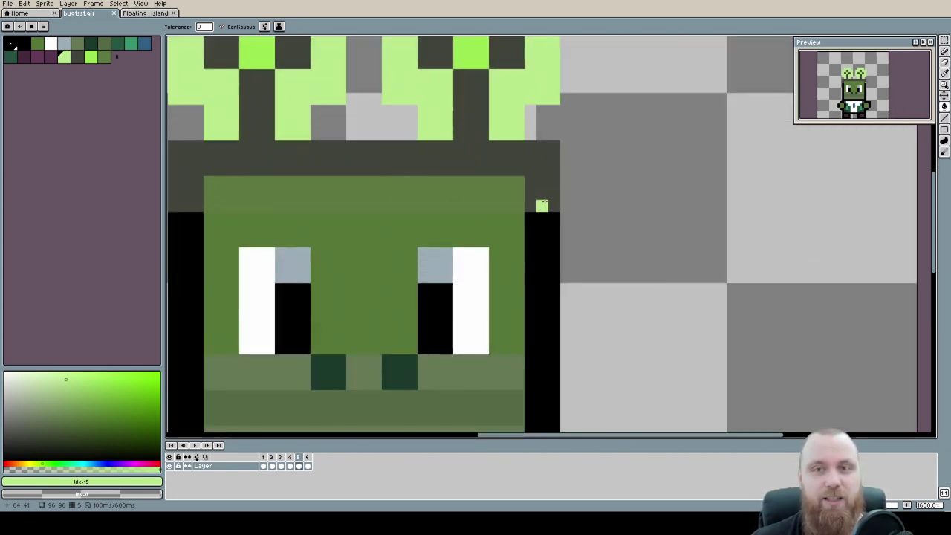
pyautogui.scroll(-4, 542, 217)
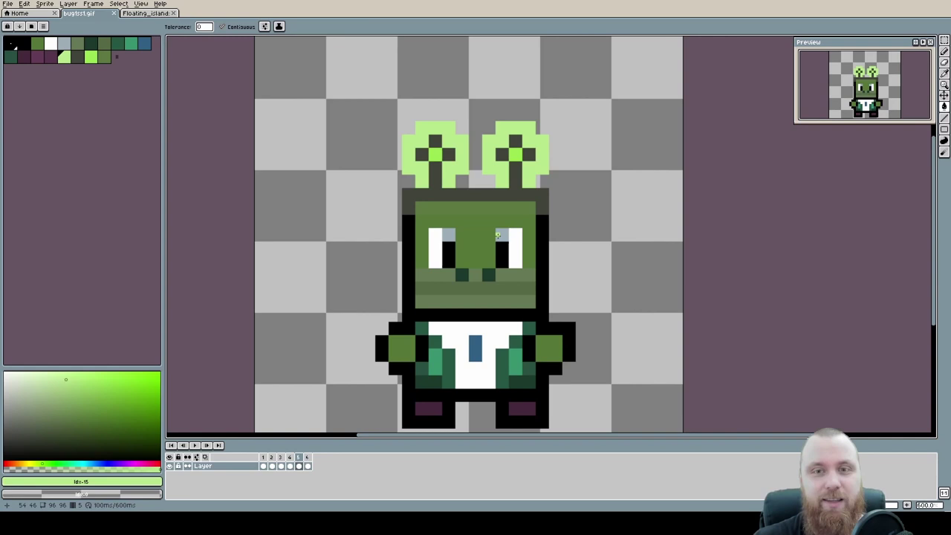
pyautogui.scroll(3, 473, 275)
pyautogui.press('g')
pyautogui.click(475, 271)
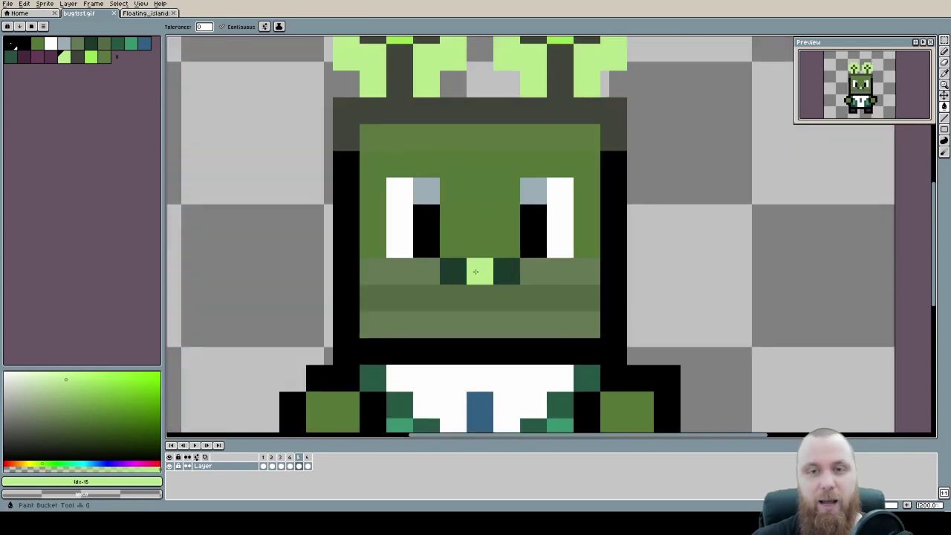
pyautogui.scroll(-3, 481, 272)
pyautogui.scroll(3, 489, 272)
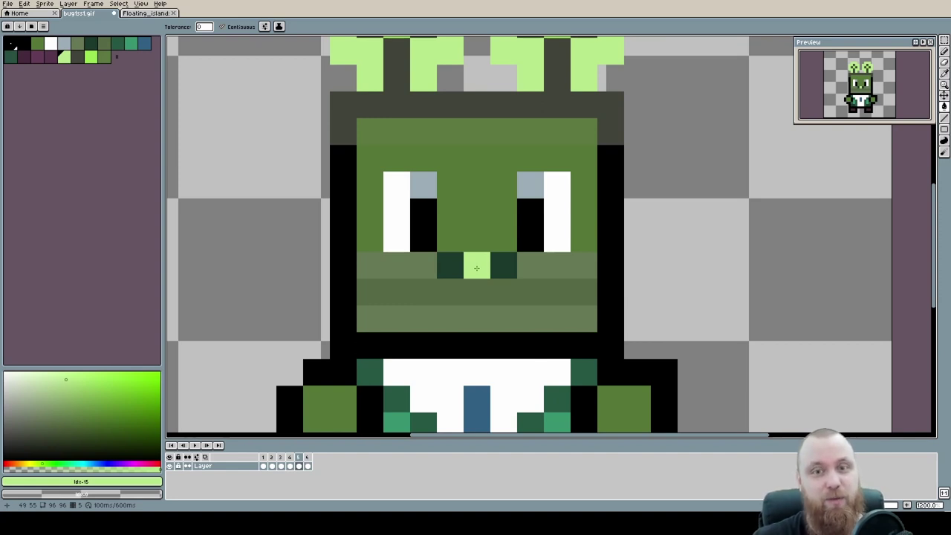
pyautogui.scroll(-1, 477, 267)
pyautogui.click(499, 189)
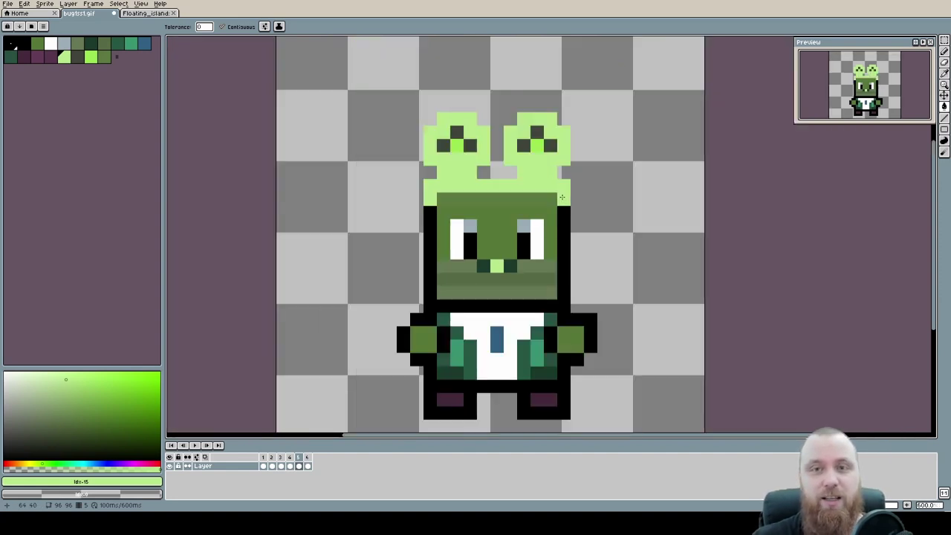
pyautogui.scroll(-1, 498, 189)
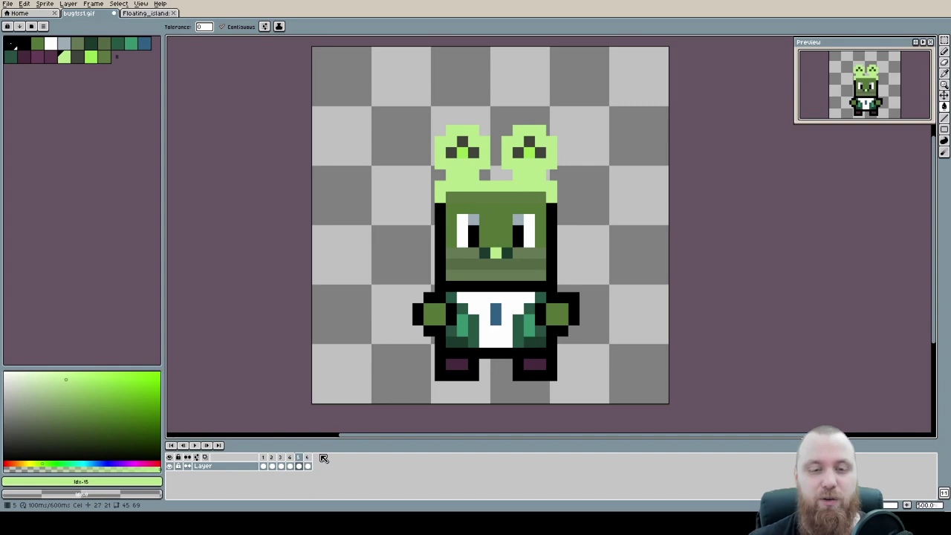
# Step: Compare frame 5 with frame 6 and play the animation back
pyautogui.press('Right')
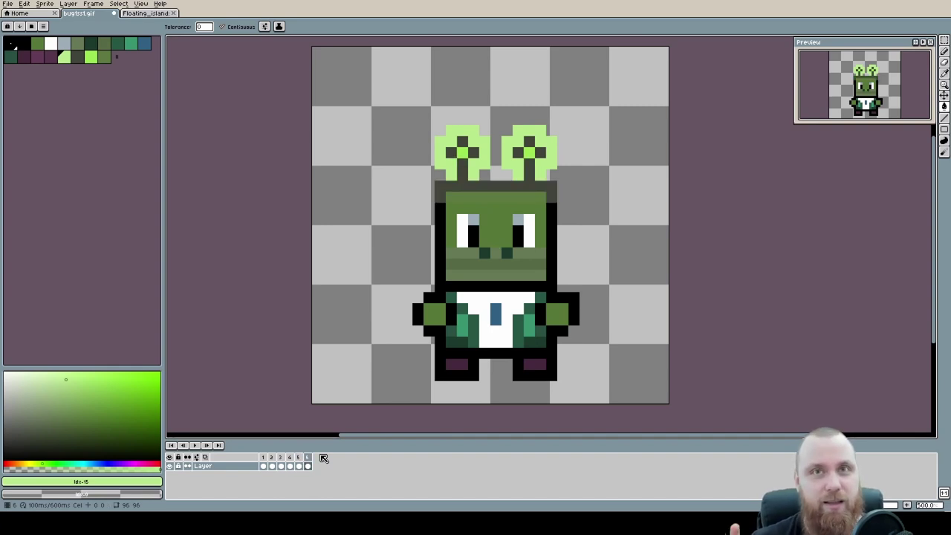
pyautogui.press('Left')
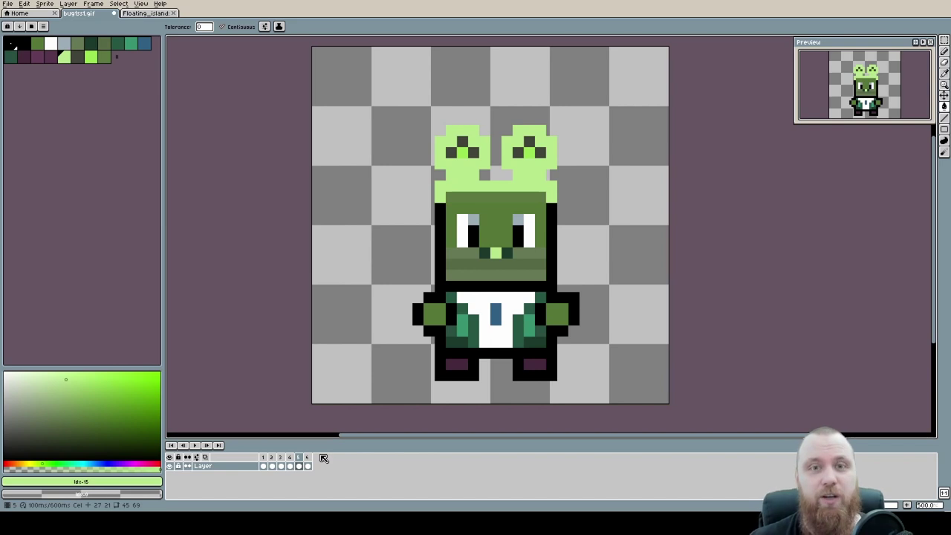
pyautogui.press('Return')
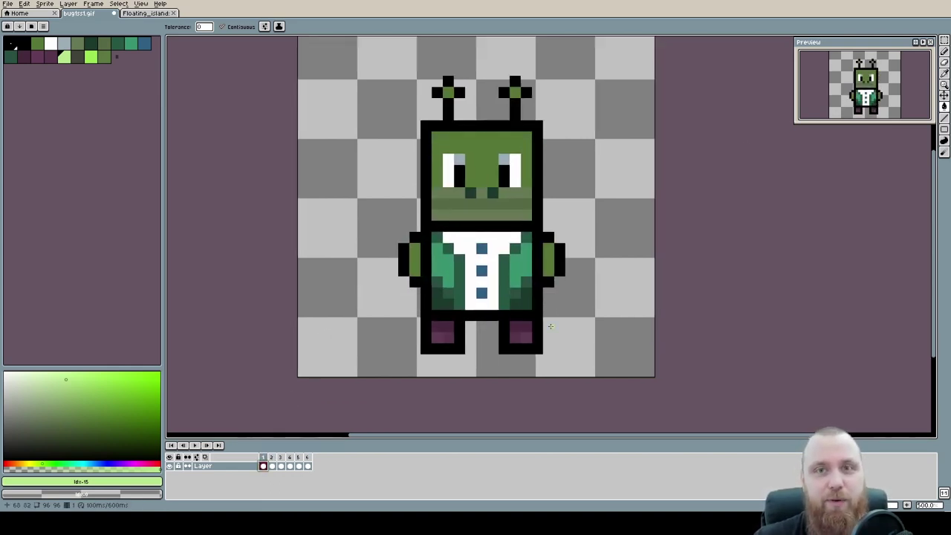
# Step: Place a copy of the character scaled to about 33% beside the original in frame 1, near the canvas's lower-left corner
pyautogui.press('m')
pyautogui.moveTo(612, 376)
pyautogui.mouseDown()
pyautogui.moveTo(356, 50)
pyautogui.moveTo(461, 233)
pyautogui.moveTo(393, 145)
pyautogui.moveTo(419, 142)
pyautogui.moveTo(435, 170)
pyautogui.moveTo(393, 241)
pyautogui.moveTo(391, 372)
pyautogui.mouseUp()
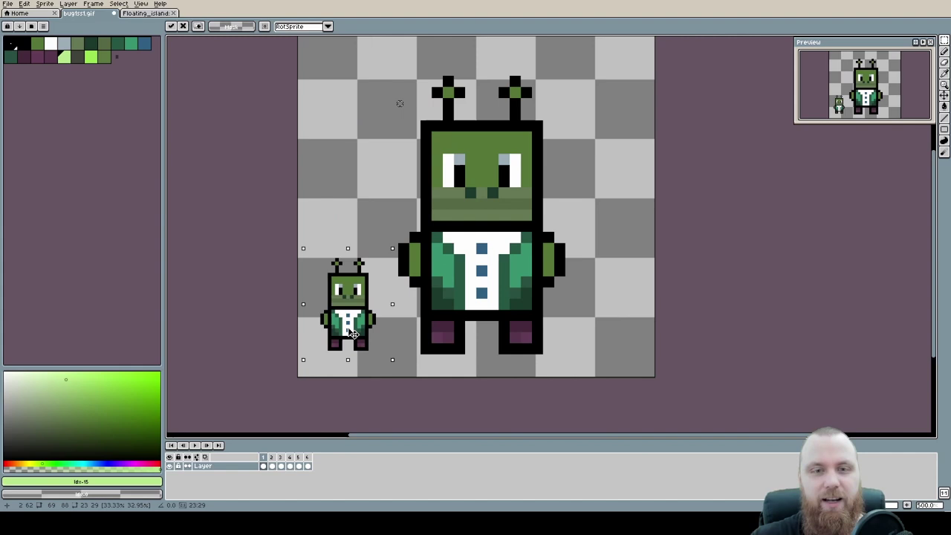
pyautogui.click(329, 355)
# Step: Erase the bottom corner pixels of both shoe outlines on the small character
pyautogui.scroll(1, 329, 355)
pyautogui.scroll(4, 329, 355)
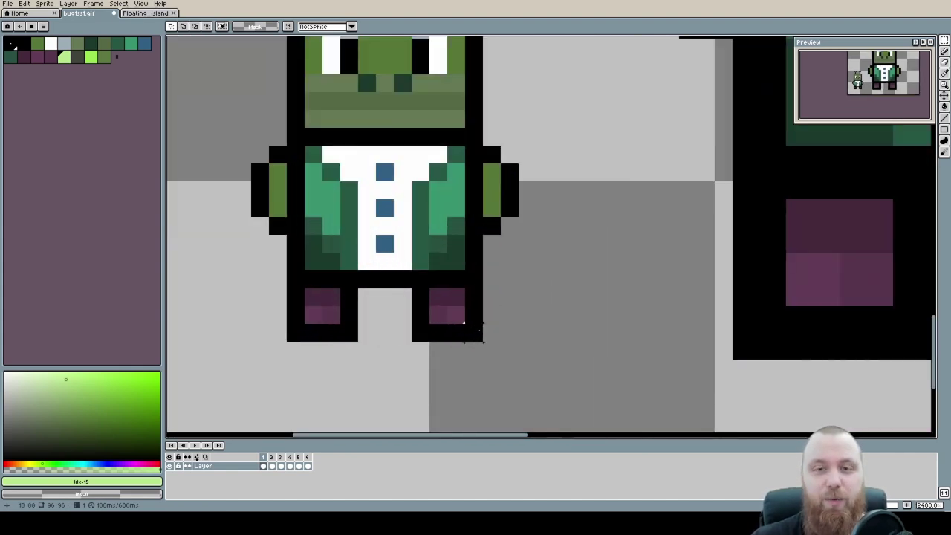
pyautogui.press('e')
pyautogui.click(474, 332)
pyautogui.click(420, 332)
pyautogui.click(349, 332)
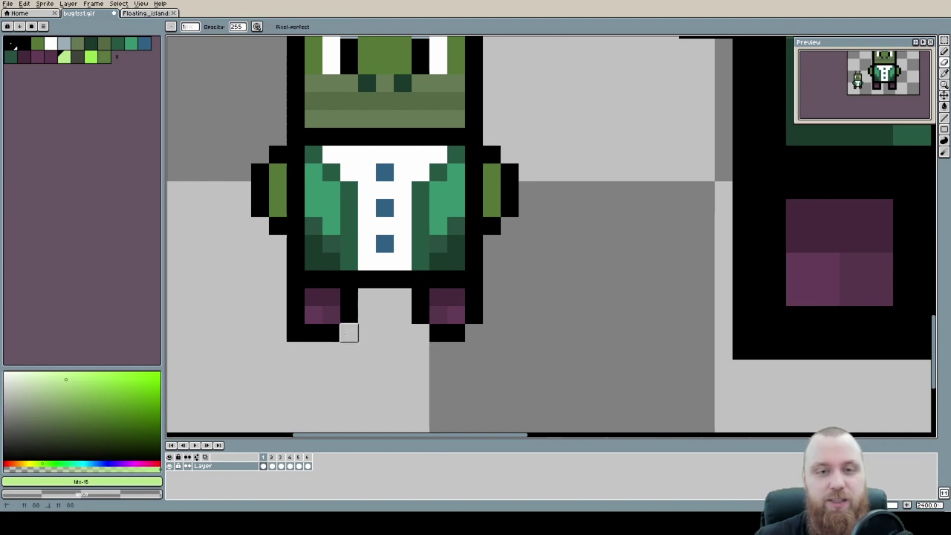
pyautogui.click(296, 332)
pyautogui.scroll(-4, 510, 329)
pyautogui.scroll(3, 501, 346)
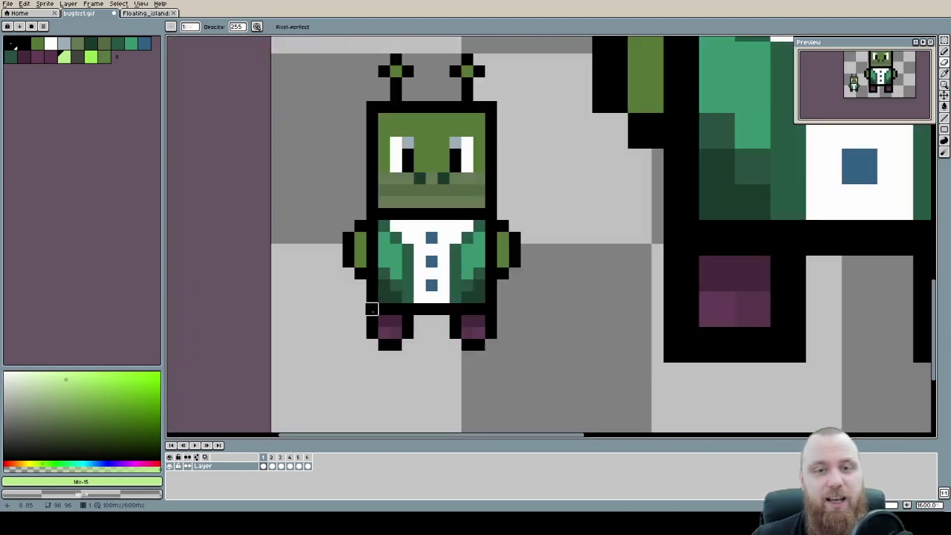
pyautogui.scroll(-3, 395, 324)
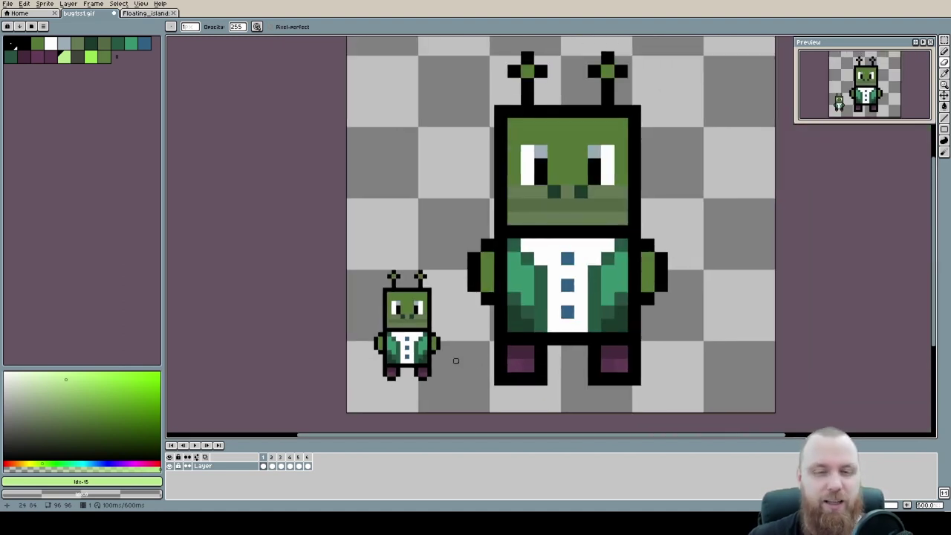
# Step: Erase the corner pixels of the small character's head outline and check the figure at a smaller zoom
pyautogui.scroll(4, 424, 356)
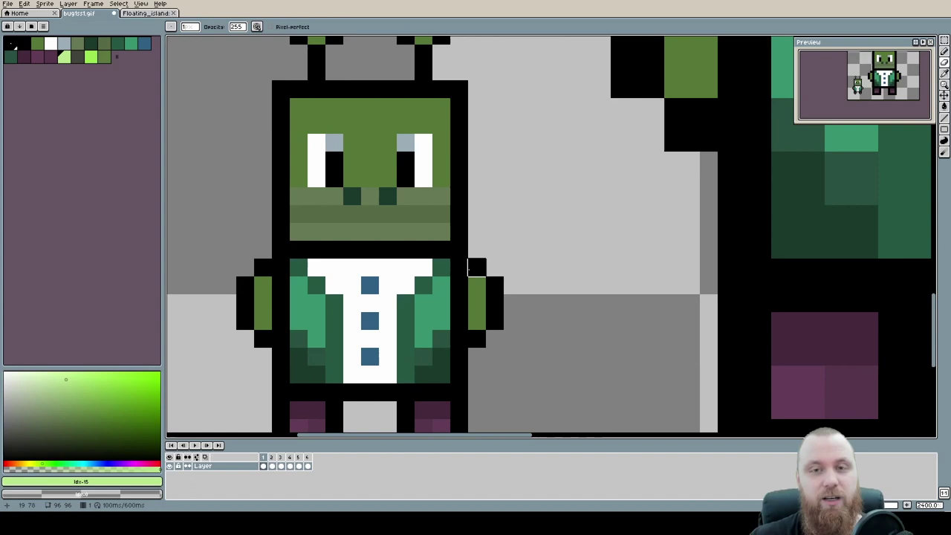
pyautogui.scroll(-3, 459, 336)
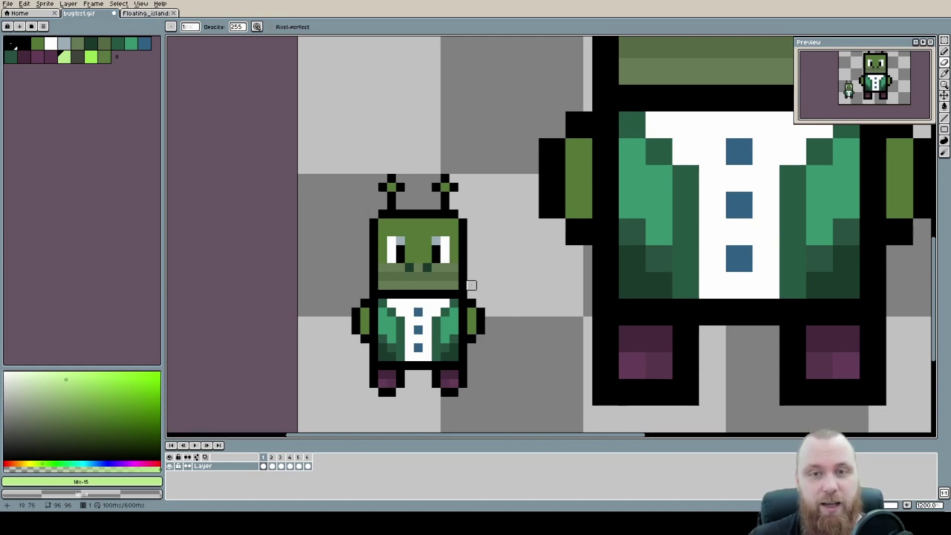
pyautogui.scroll(3, 456, 285)
pyautogui.scroll(-8, 476, 290)
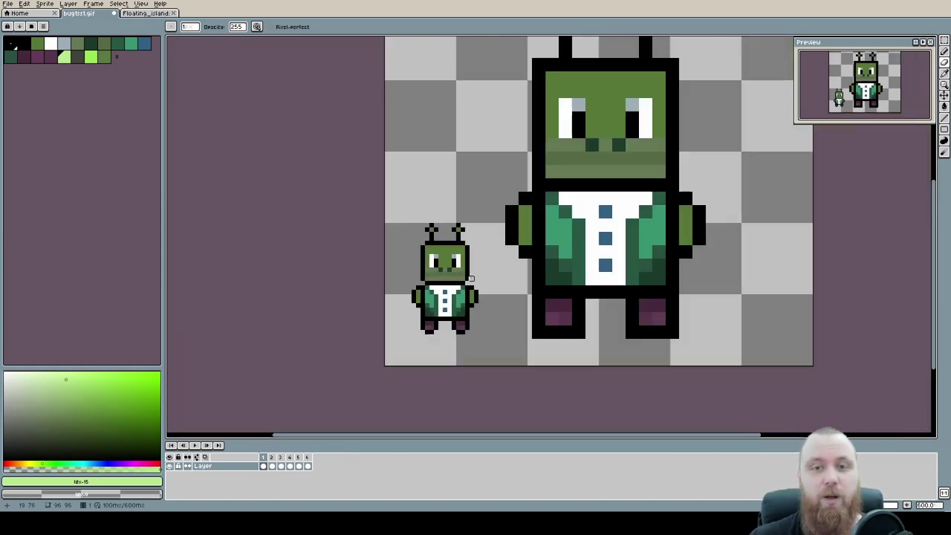
pyautogui.moveTo(480, 285); pyautogui.dragTo(437, 324)
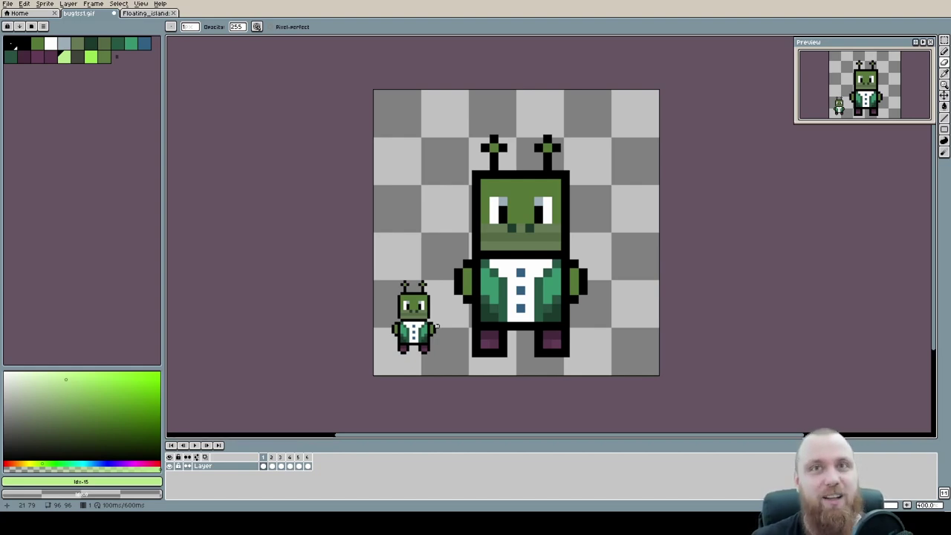
# Step: Switch to the Floating_island image and circle the three bright reflections on the water in red with the Pencil
pyautogui.hotkey('ctrl', 'Tab')
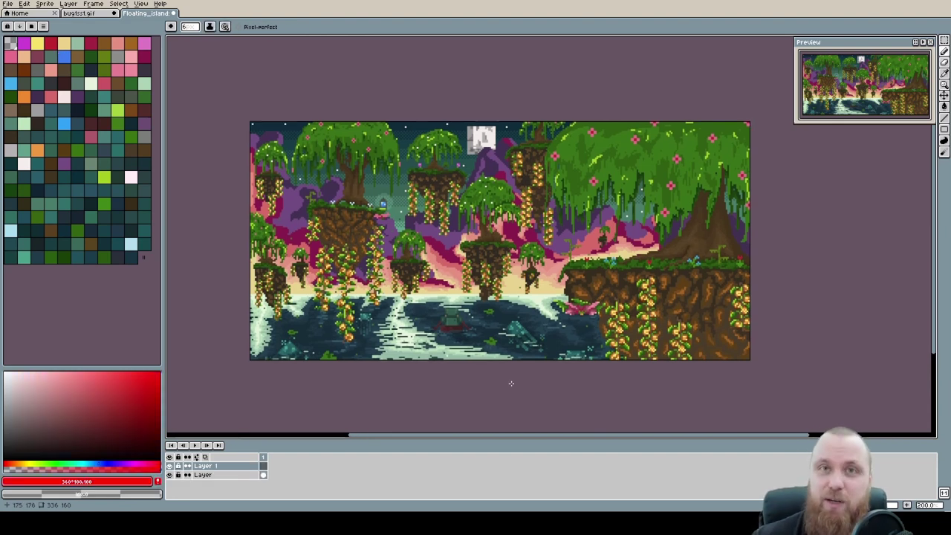
pyautogui.scroll(1, 468, 330)
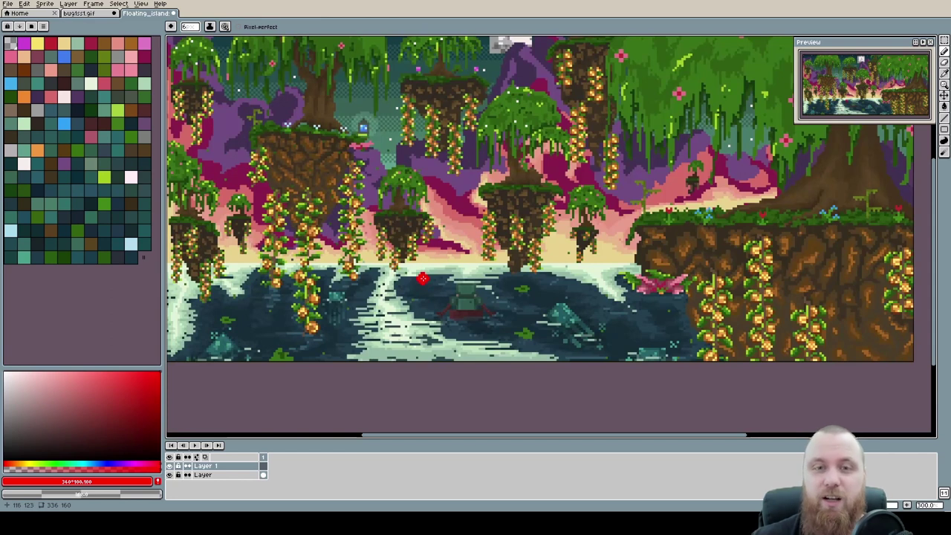
pyautogui.moveTo(422, 278)
pyautogui.mouseDown()
pyautogui.moveTo(336, 297)
pyautogui.moveTo(321, 336)
pyautogui.moveTo(354, 359)
pyautogui.moveTo(560, 355)
pyautogui.moveTo(545, 316)
pyautogui.moveTo(429, 275)
pyautogui.moveTo(492, 285)
pyautogui.mouseUp()
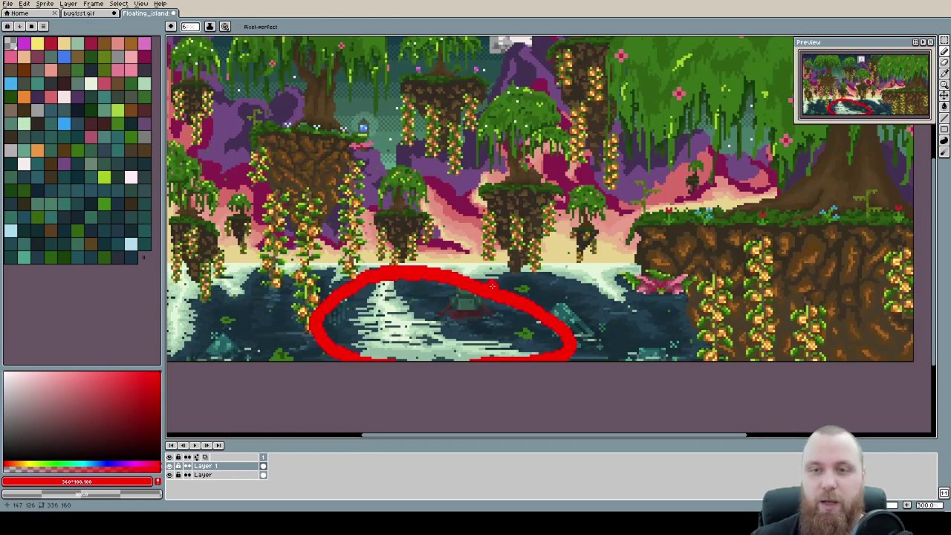
pyautogui.moveTo(615, 274)
pyautogui.mouseDown()
pyautogui.moveTo(564, 294)
pyautogui.moveTo(622, 272)
pyautogui.mouseUp()
pyautogui.moveTo(217, 302)
pyautogui.mouseDown()
pyautogui.moveTo(345, 289)
pyautogui.moveTo(322, 261)
pyautogui.moveTo(290, 344)
pyautogui.moveTo(303, 276)
pyautogui.mouseUp()
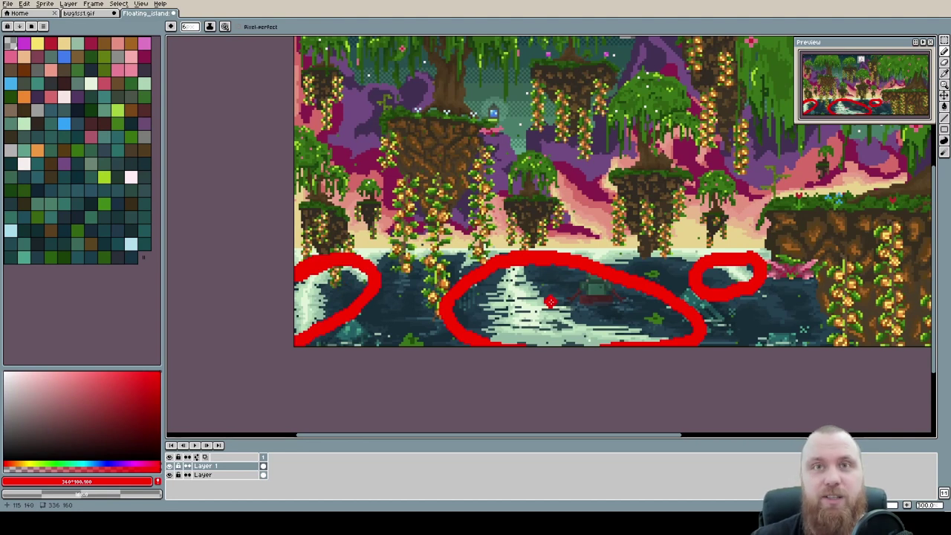
pyautogui.scroll(-1, 550, 301)
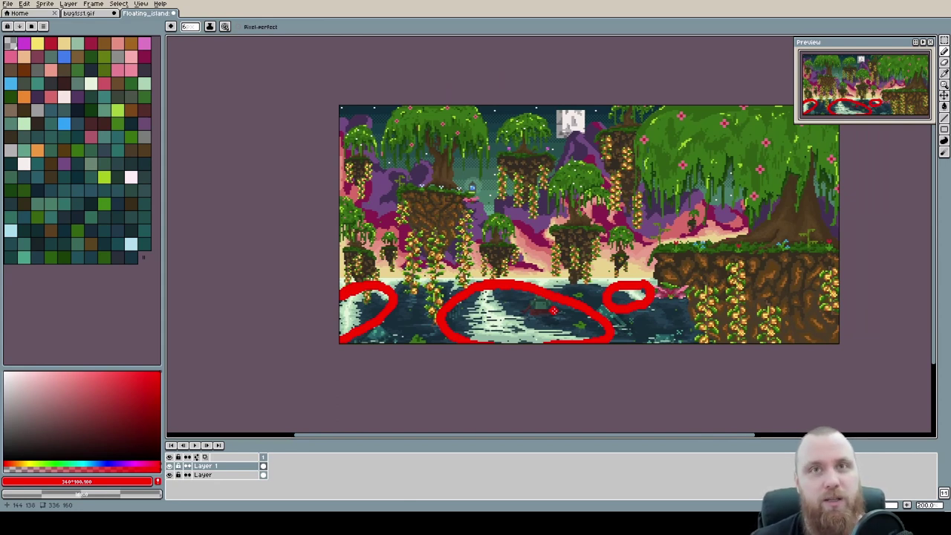
# Step: Undo the three red circles around the water reflections
pyautogui.hotkey('ctrl', 'z')
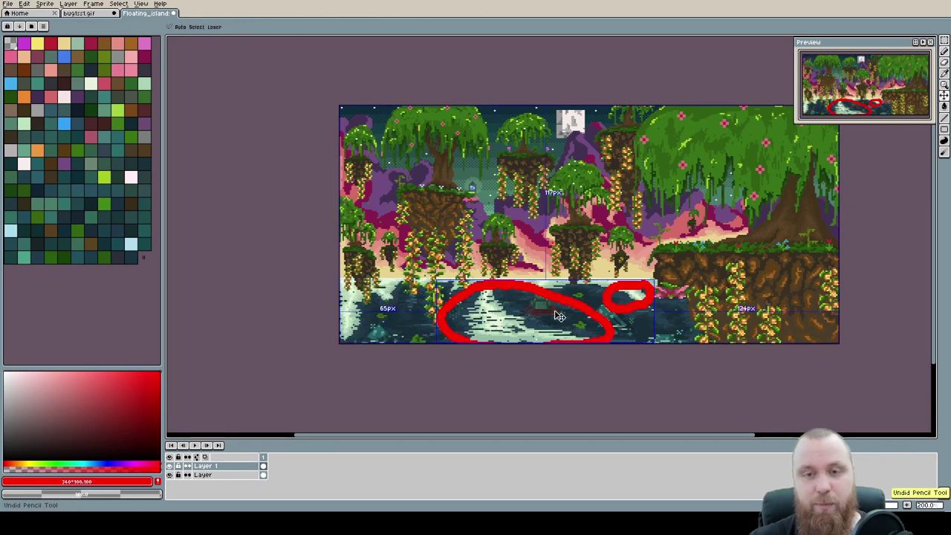
pyautogui.hotkey('ctrl', 'z')
pyautogui.hotkey('ctrl', 'z')
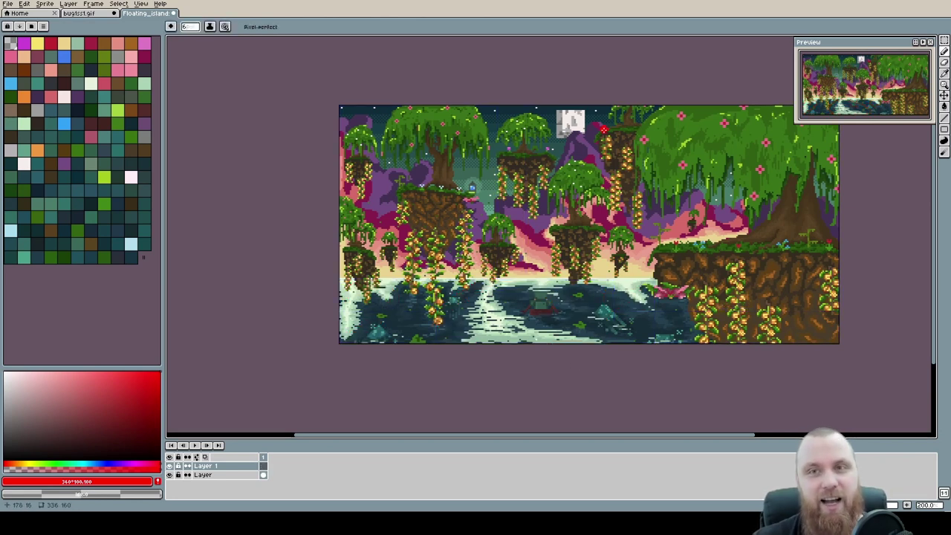
# Step: Inspect the moon and scribble red strokes over the water to mark where its reflections fall
pyautogui.scroll(2, 597, 110)
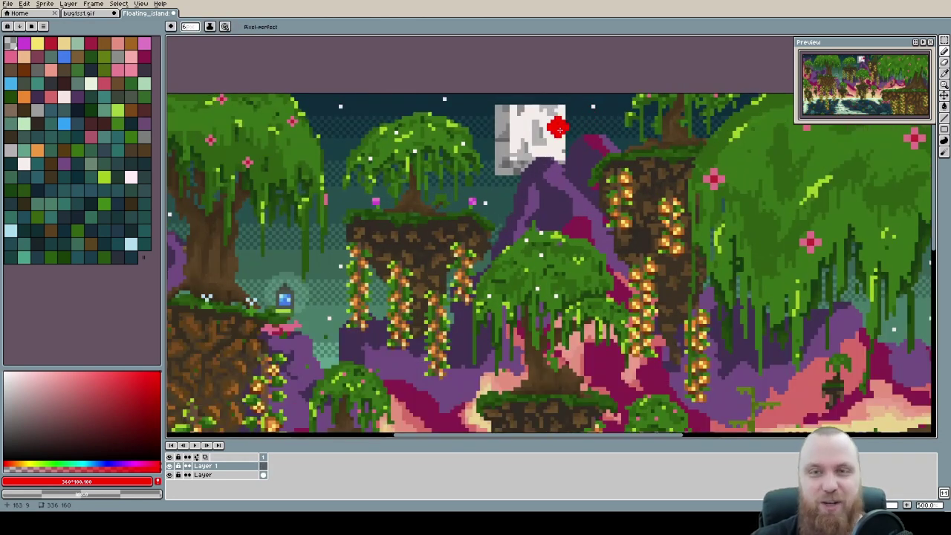
pyautogui.scroll(-2, 554, 127)
pyautogui.scroll(1, 535, 101)
pyautogui.scroll(-1, 516, 93)
pyautogui.scroll(1, 513, 80)
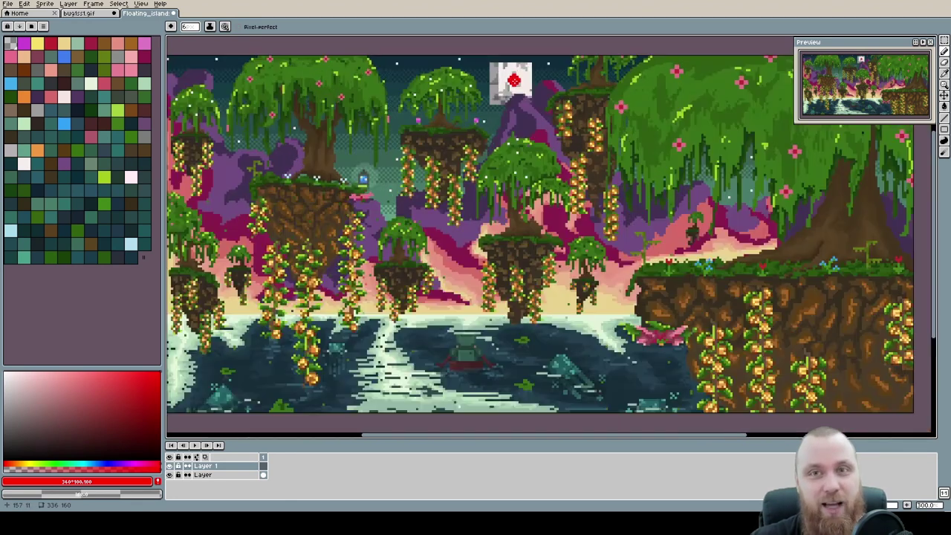
pyautogui.moveTo(476, 245); pyautogui.dragTo(486, 173)
pyautogui.moveTo(415, 335)
pyautogui.mouseDown()
pyautogui.moveTo(394, 328)
pyautogui.moveTo(416, 324)
pyautogui.mouseUp()
pyautogui.scroll(-1, 421, 320)
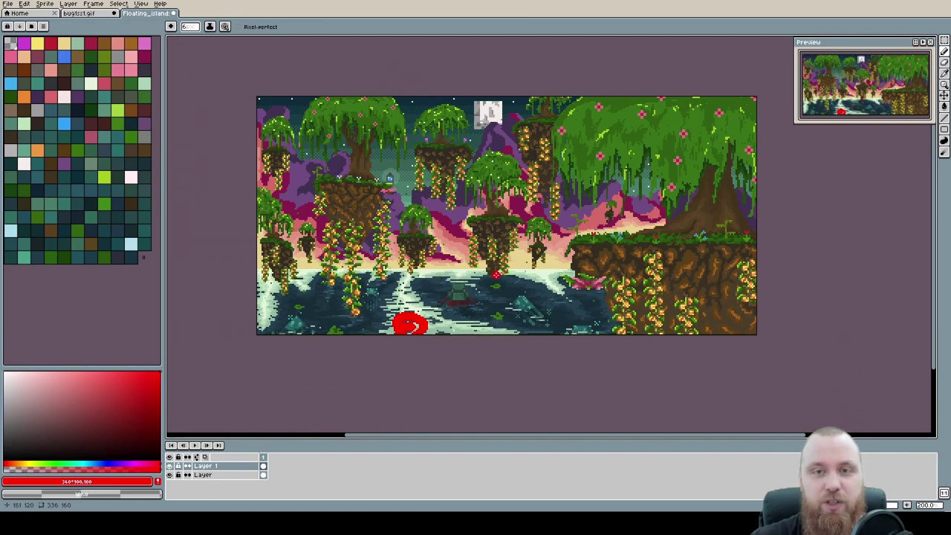
pyautogui.moveTo(481, 272)
pyautogui.mouseDown()
pyautogui.moveTo(434, 280)
pyautogui.moveTo(447, 298)
pyautogui.moveTo(418, 327)
pyautogui.mouseUp()
pyautogui.moveTo(529, 275); pyautogui.dragTo(573, 290)
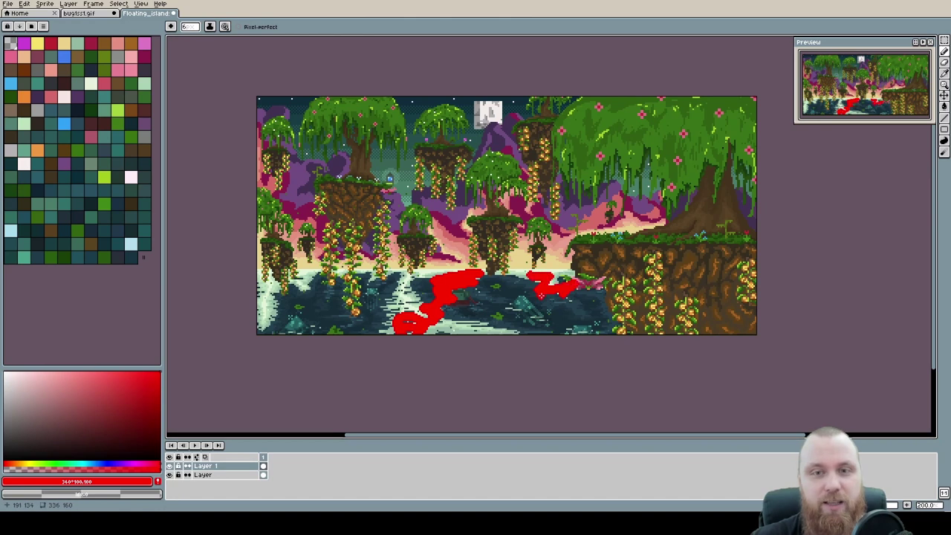
pyautogui.moveTo(275, 297); pyautogui.dragTo(266, 310)
# Step: Undo the red scribbles on the water
pyautogui.hotkey('ctrl', 'z')
pyautogui.hotkey('ctrl', 'z')
pyautogui.hotkey('ctrl', 'z')
pyautogui.hotkey('ctrl', 'z')
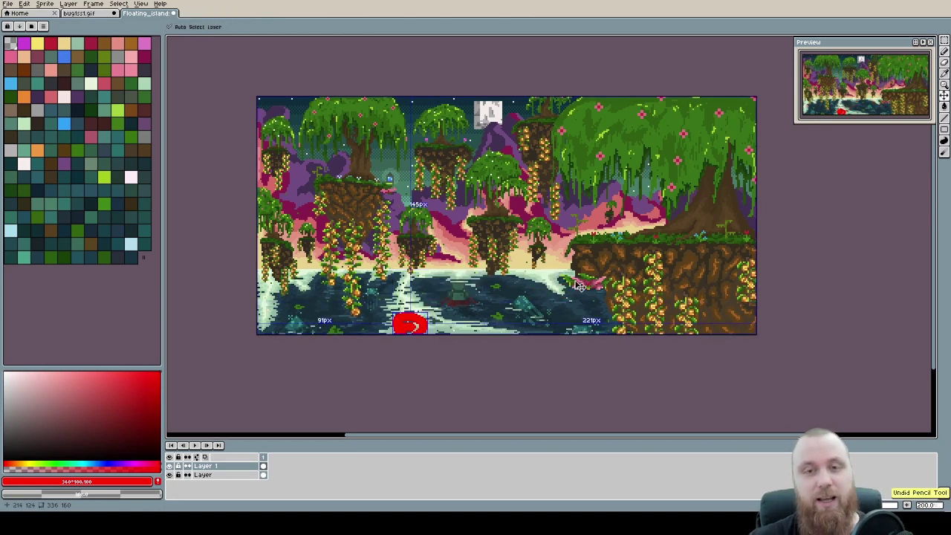
# Step: Undo the last red scribble on the water
pyautogui.hotkey('ctrl', 'z')
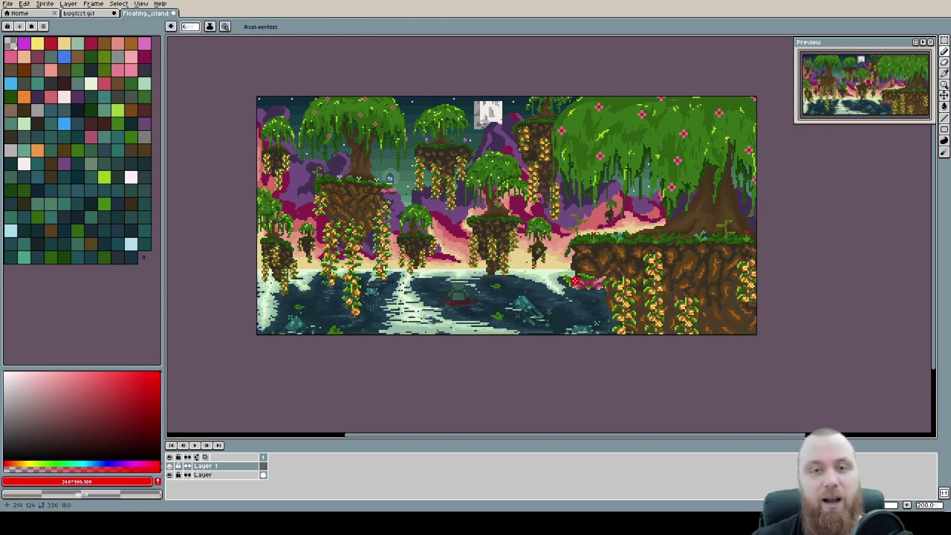
pyautogui.scroll(2, 399, 295)
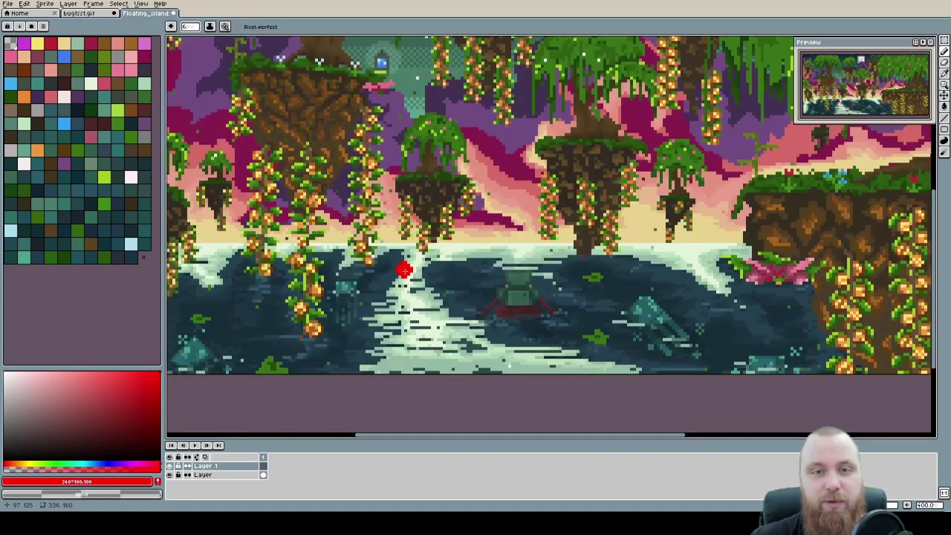
pyautogui.moveTo(404, 269)
pyautogui.mouseDown()
pyautogui.moveTo(366, 377)
pyautogui.moveTo(449, 295)
pyautogui.moveTo(609, 376)
pyautogui.mouseUp()
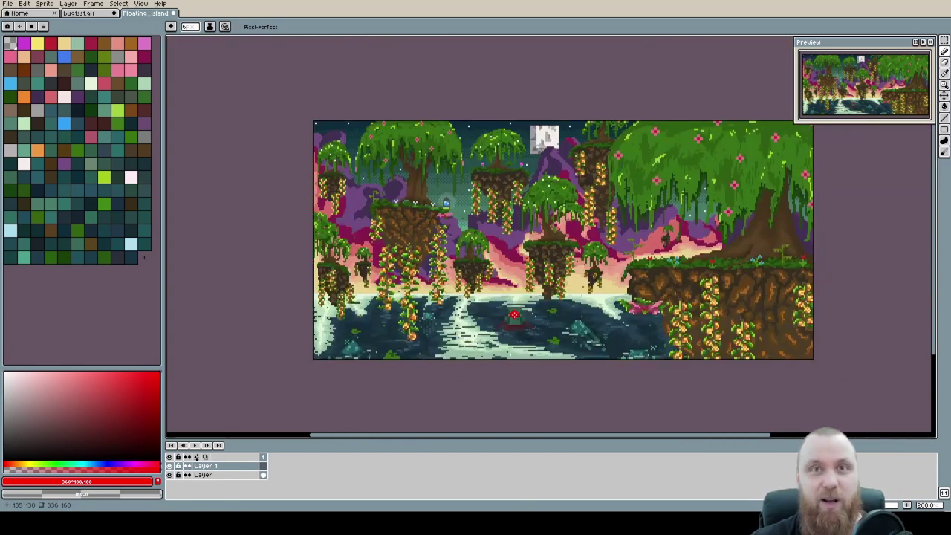
# Step: In a second frame, select the bright water reflections and paint out the leftmost one with the Pencil in dark water blue
pyautogui.scroll(3, 373, 256)
pyautogui.click(377, 258)
pyautogui.scroll(-2, 332, 246)
pyautogui.press('b')
pyautogui.moveTo(371, 256)
pyautogui.mouseDown()
pyautogui.moveTo(339, 240)
pyautogui.moveTo(275, 168)
pyautogui.mouseUp()
pyautogui.moveTo(416, 208); pyautogui.dragTo(497, 153)
pyautogui.moveTo(469, 180); pyautogui.dragTo(419, 197)
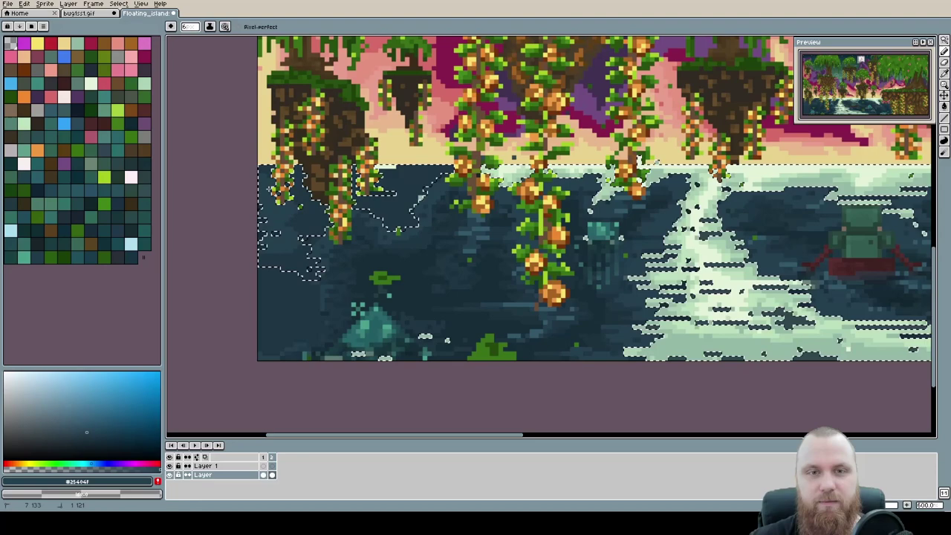
# Step: Paint out the reflections along the horizon and near the foreground cliff in dark blue, leaving only the central light streak
pyautogui.moveTo(877, 237); pyautogui.dragTo(184, 223)
pyautogui.moveTo(561, 348); pyautogui.dragTo(474, 223)
pyautogui.moveTo(297, 165); pyautogui.dragTo(509, 179)
pyautogui.moveTo(445, 179); pyautogui.dragTo(547, 209)
pyautogui.moveTo(610, 208); pyautogui.dragTo(490, 212)
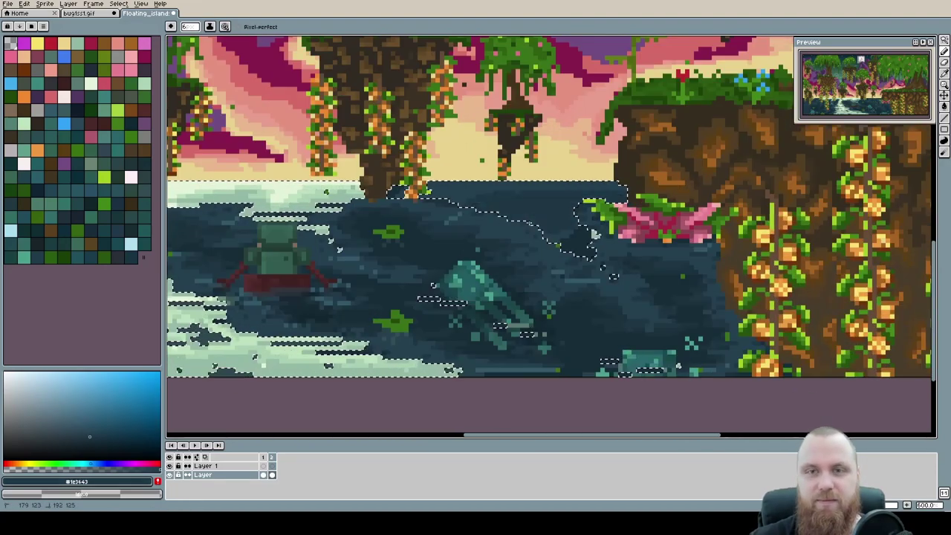
pyautogui.moveTo(275, 197); pyautogui.dragTo(563, 220)
pyautogui.moveTo(624, 226)
pyautogui.mouseDown()
pyautogui.moveTo(494, 221)
pyautogui.moveTo(702, 215)
pyautogui.mouseUp()
pyautogui.keyDown('alt'); pyautogui.click(708, 211); pyautogui.keyUp('alt')
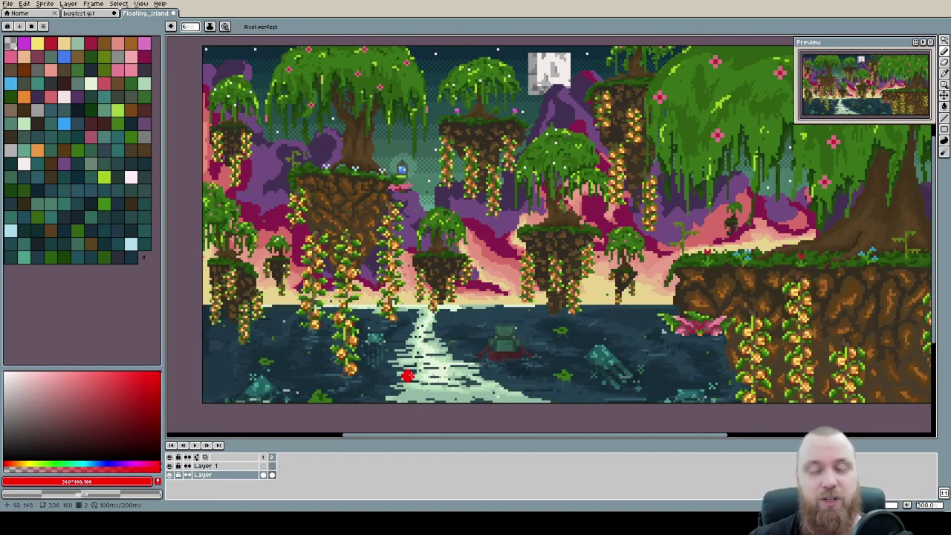
# Step: Mark the moon in red, draw an arrow towards the water, and circle both ends of the central reflection
pyautogui.moveTo(557, 54)
pyautogui.mouseDown()
pyautogui.moveTo(430, 225)
pyautogui.moveTo(421, 204)
pyautogui.moveTo(457, 217)
pyautogui.mouseUp()
pyautogui.moveTo(429, 373); pyautogui.dragTo(429, 305)
pyautogui.moveTo(445, 298)
pyautogui.mouseDown()
pyautogui.moveTo(431, 299)
pyautogui.moveTo(445, 311)
pyautogui.mouseUp()
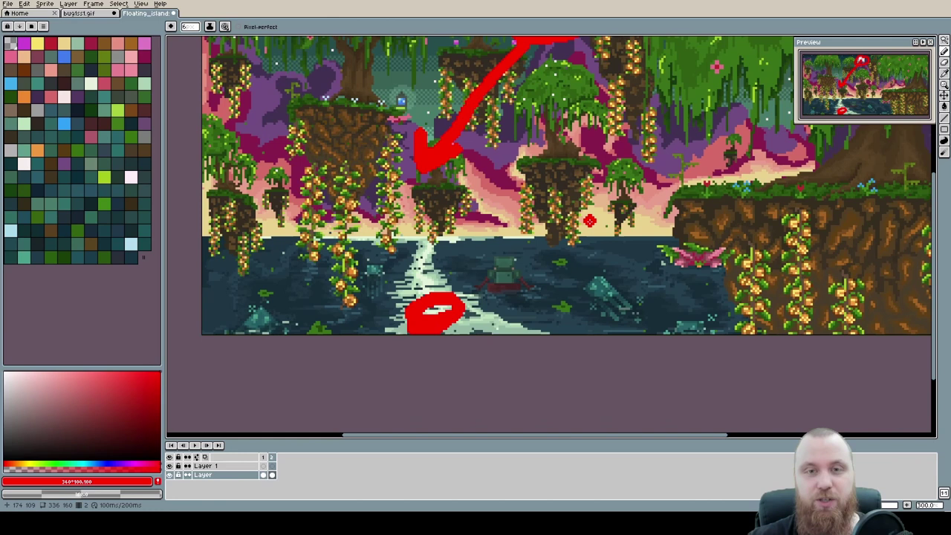
pyautogui.moveTo(431, 241); pyautogui.dragTo(423, 240)
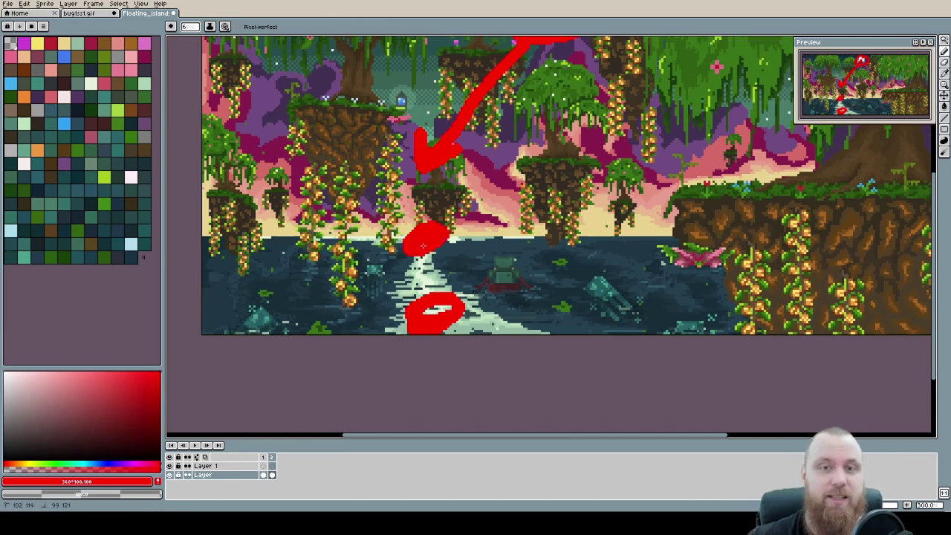
# Step: Undo the red arrow and circles marking the moon and its reflection
pyautogui.hotkey('ctrl', 'z')
pyautogui.hotkey('ctrl', 'z')
pyautogui.hotkey('ctrl', 'z')
pyautogui.hotkey('ctrl', 'z')
pyautogui.scroll(-1, 594, 246)
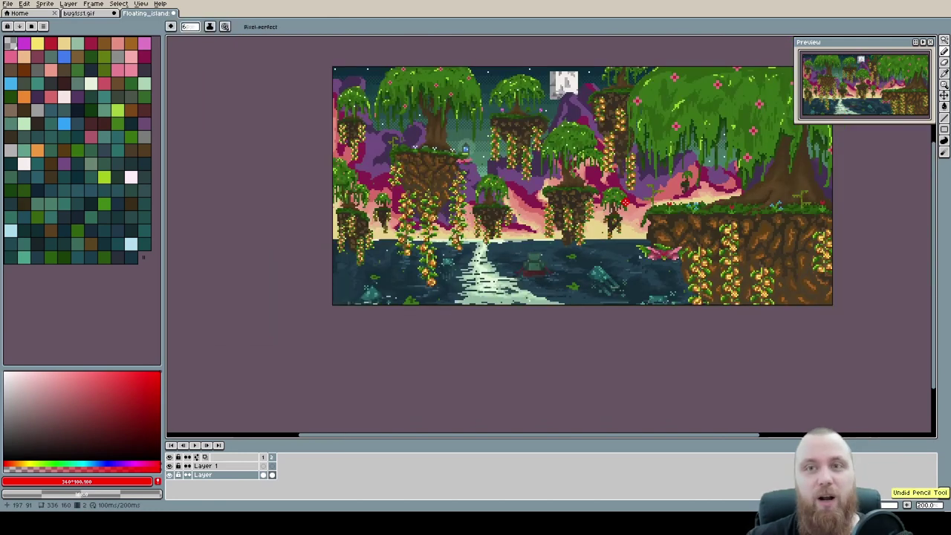
pyautogui.moveTo(593, 246); pyautogui.dragTo(547, 268)
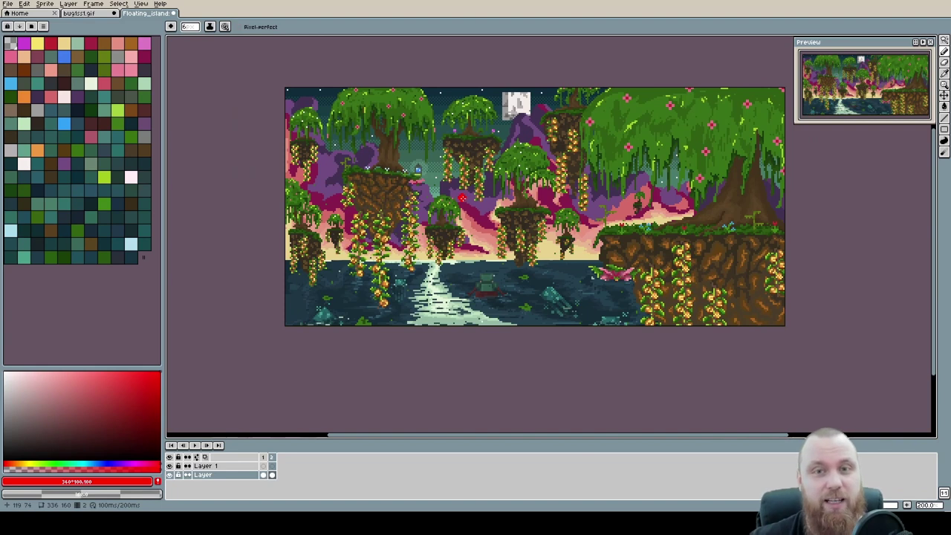
pyautogui.scroll(1, 440, 181)
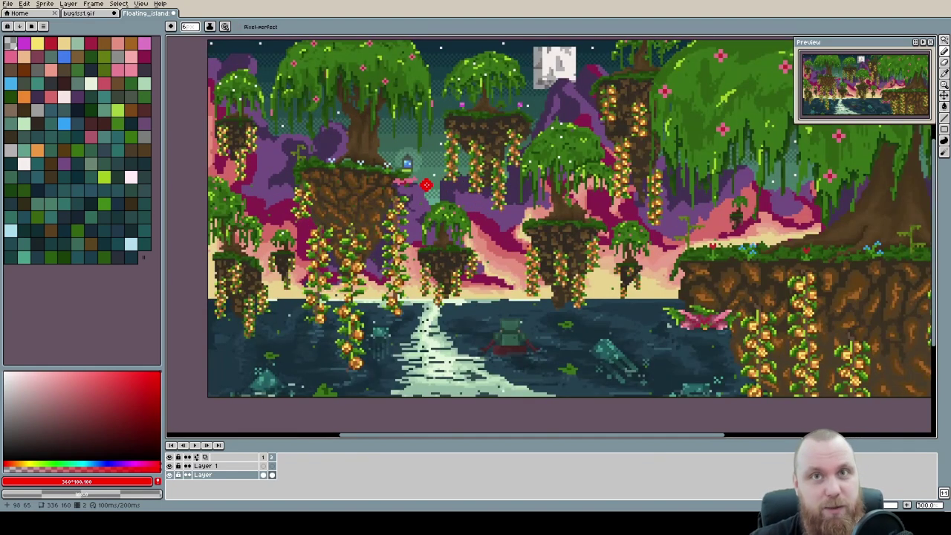
pyautogui.scroll(-1, 502, 208)
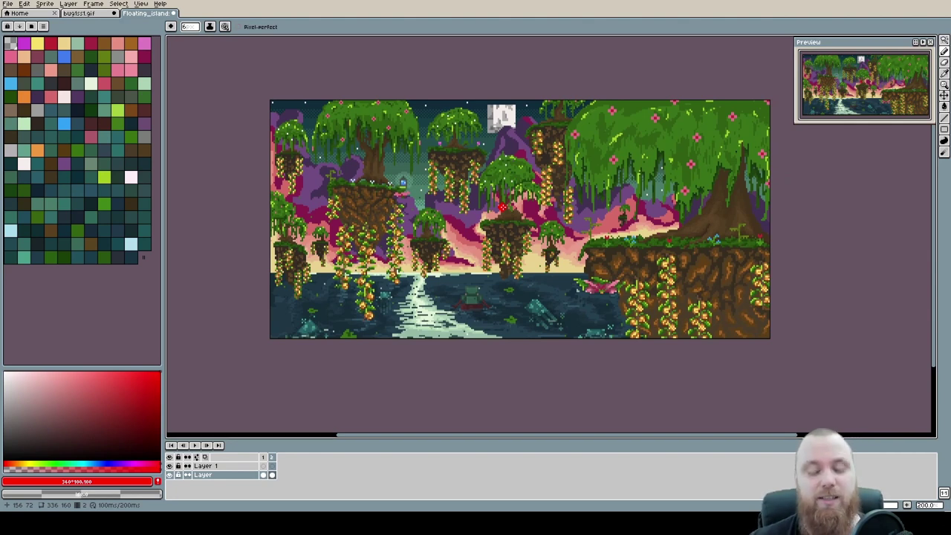
# Step: Fill Layer 1 in frame 1 completely with black using the Paint Bucket
pyautogui.click(240, 466)
pyautogui.click(264, 466)
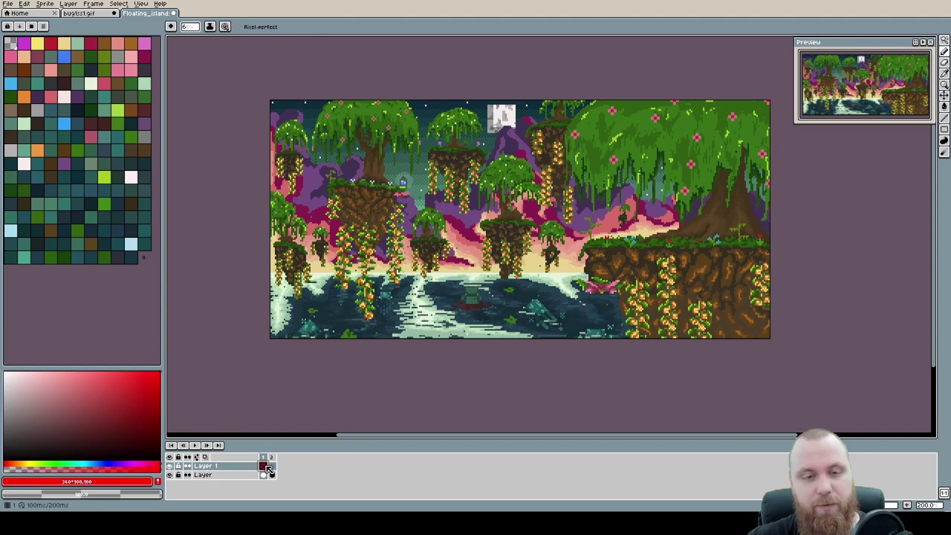
pyautogui.click(4, 460)
pyautogui.press('g')
pyautogui.click(327, 297)
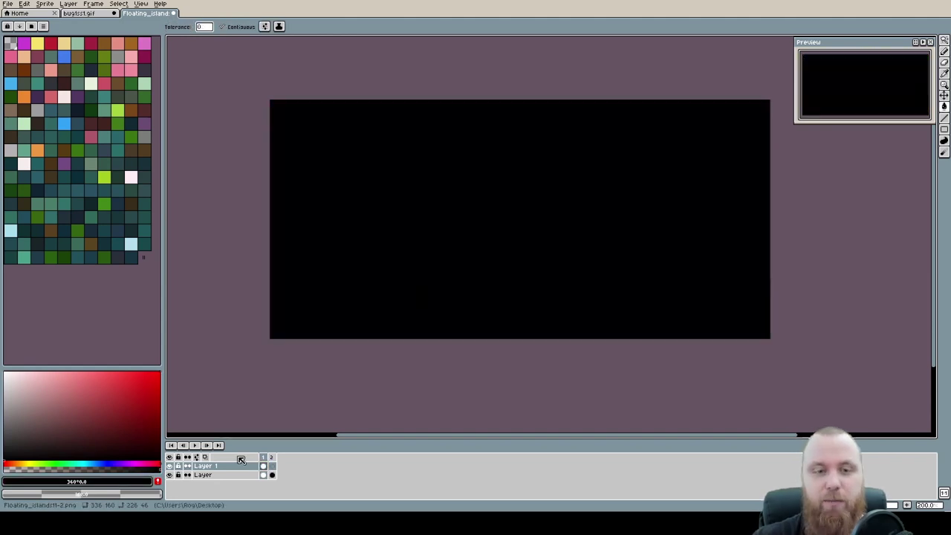
# Step: Set Layer 1's blend mode to Color in its layer properties
pyautogui.doubleClick(242, 466)
pyautogui.click(720, 146)
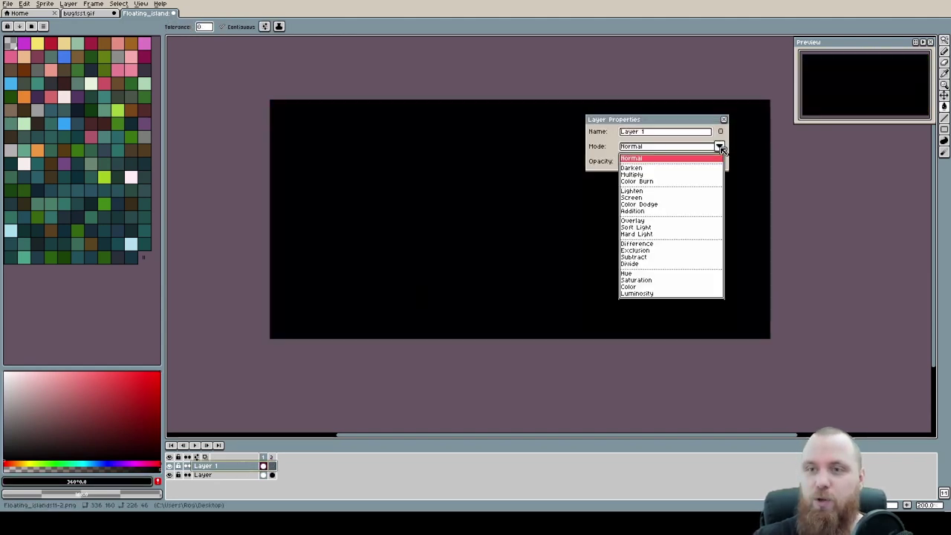
pyautogui.click(637, 288)
pyautogui.press('Return')
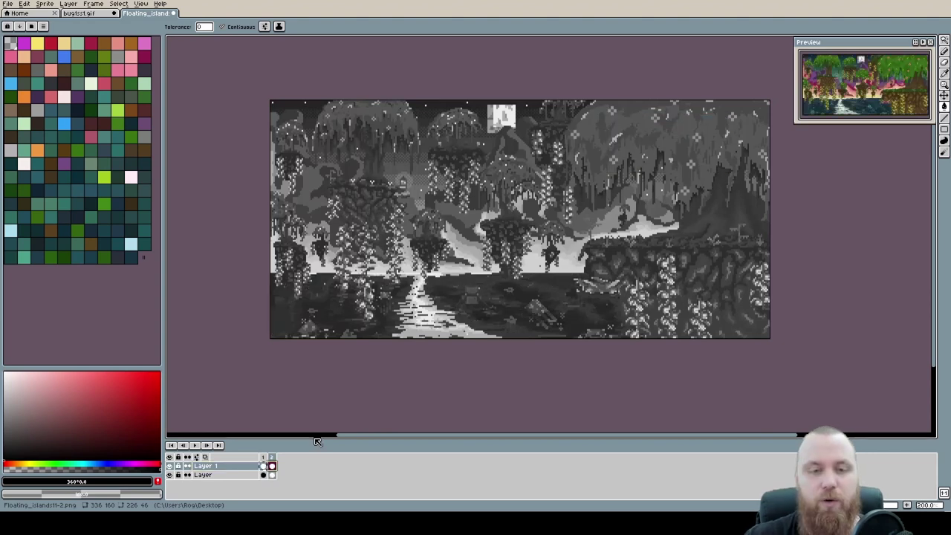
# Step: Compare the water in the two frames in greyscale and hide Layer 1
pyautogui.moveTo(569, 264); pyautogui.dragTo(550, 276)
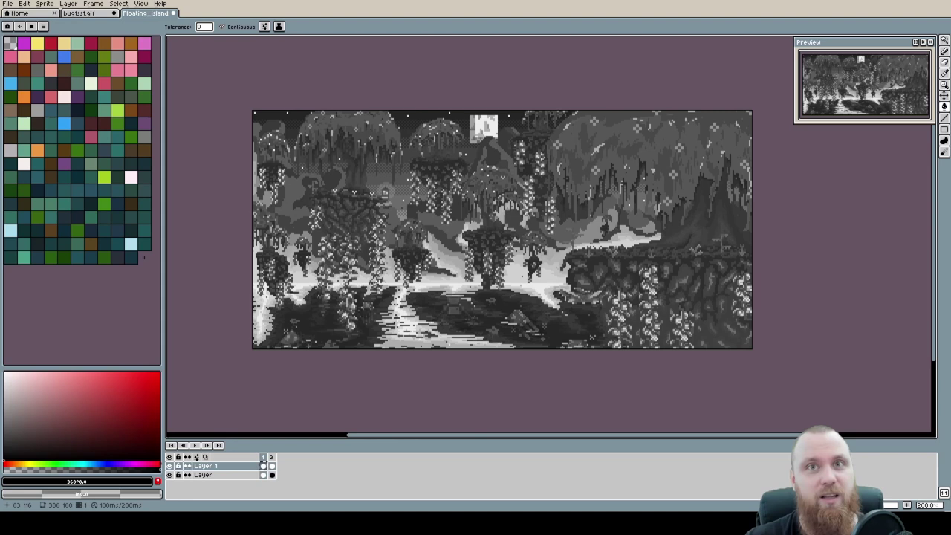
pyautogui.press('Return')
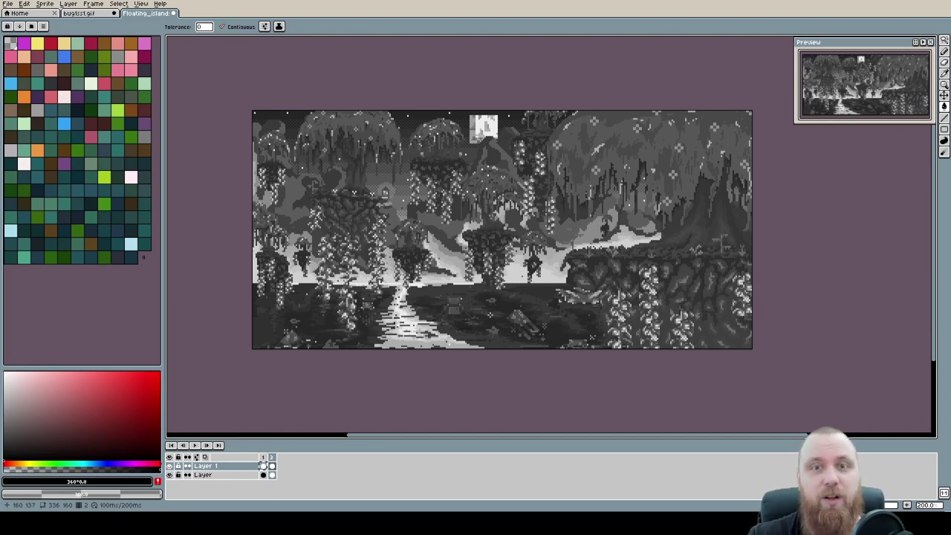
pyautogui.click(169, 466)
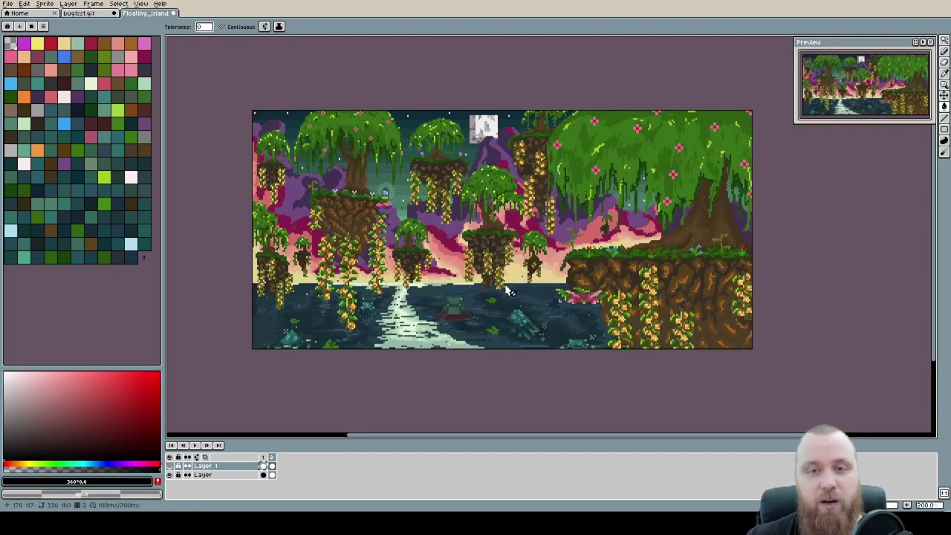
# Step: Add a new layer and draw red Pencil curves around the large foreground tree and cliff
pyautogui.moveTo(123, 433); pyautogui.dragTo(178, 360)
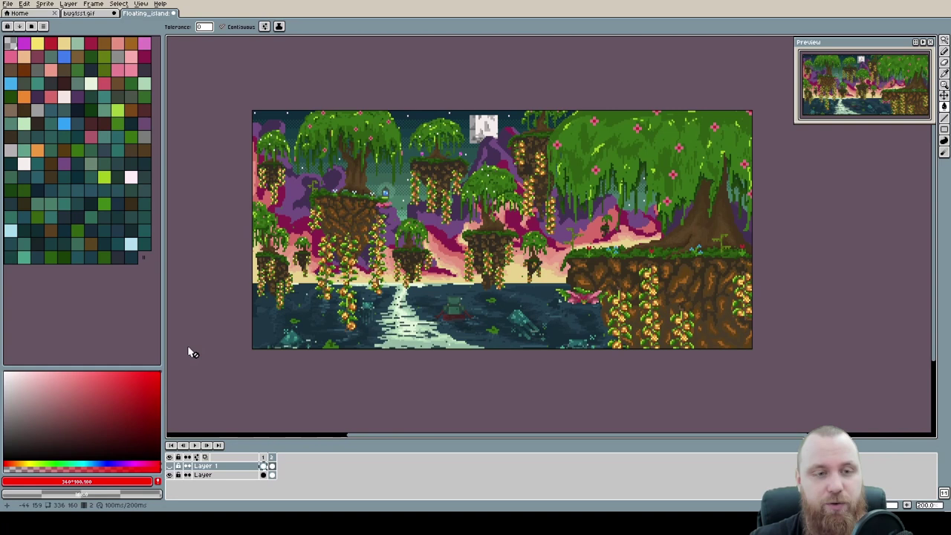
pyautogui.hotkey('shift', 'n')
pyautogui.press('b')
pyautogui.moveTo(715, 117)
pyautogui.mouseDown()
pyautogui.moveTo(549, 229)
pyautogui.moveTo(624, 195)
pyautogui.moveTo(605, 219)
pyautogui.mouseUp()
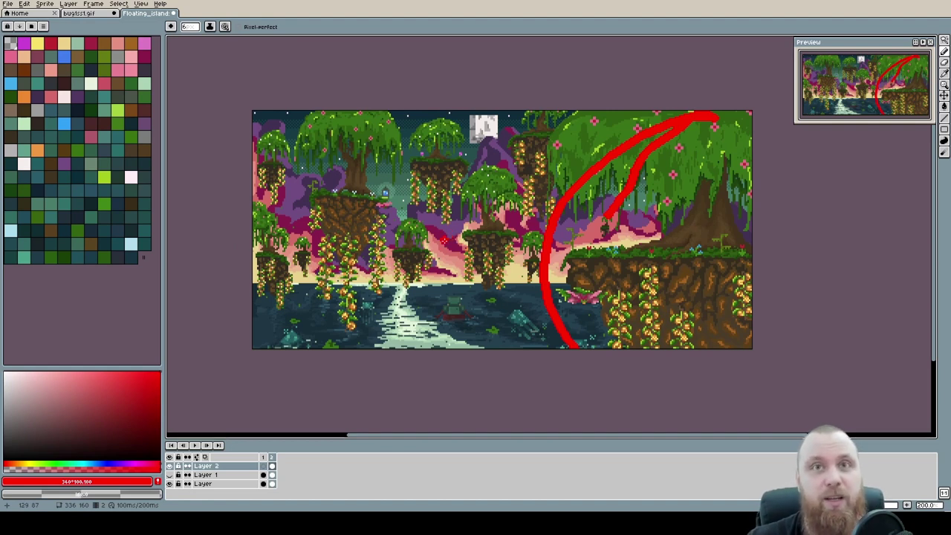
# Step: Inspect the figure in the water and circle it, the light streak, the large left tree and the central floating island in red
pyautogui.scroll(2, 448, 336)
pyautogui.scroll(1, 450, 335)
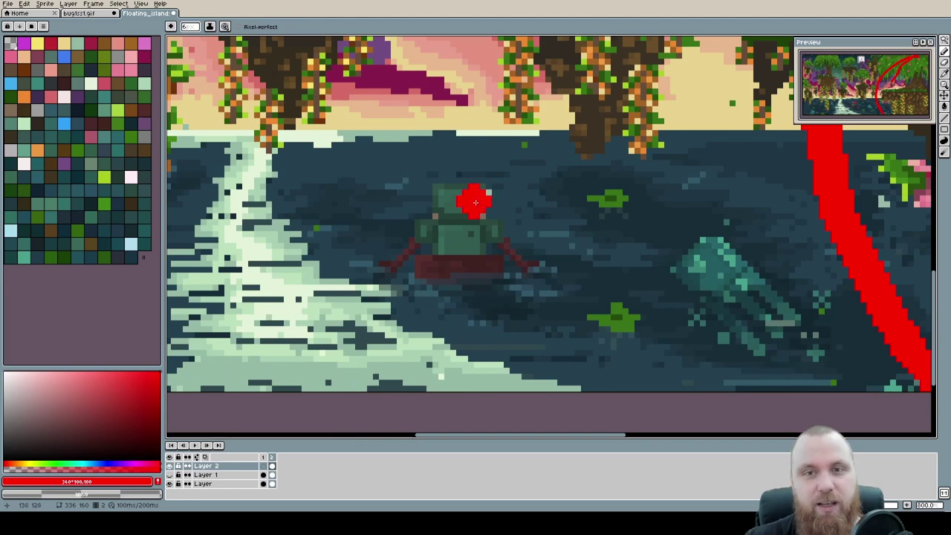
pyautogui.scroll(-3, 453, 258)
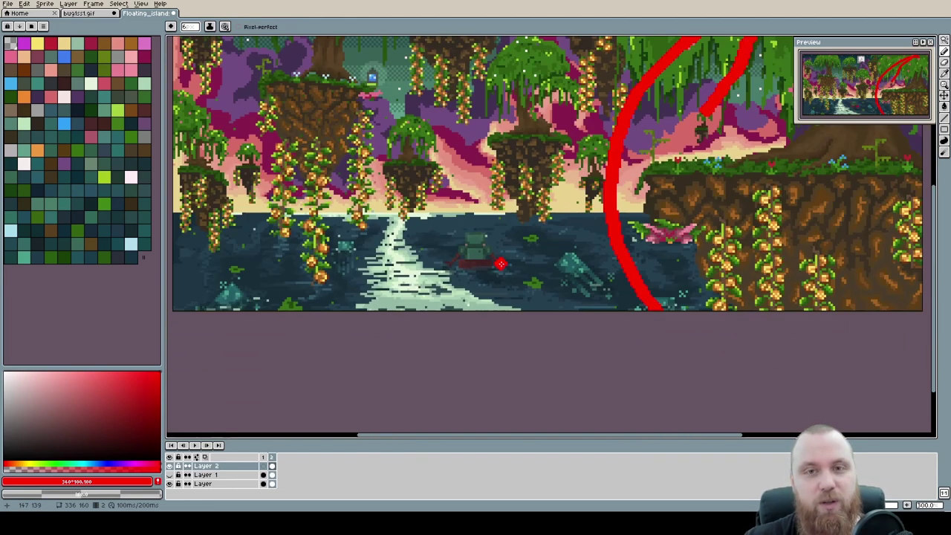
pyautogui.scroll(-1, 478, 201)
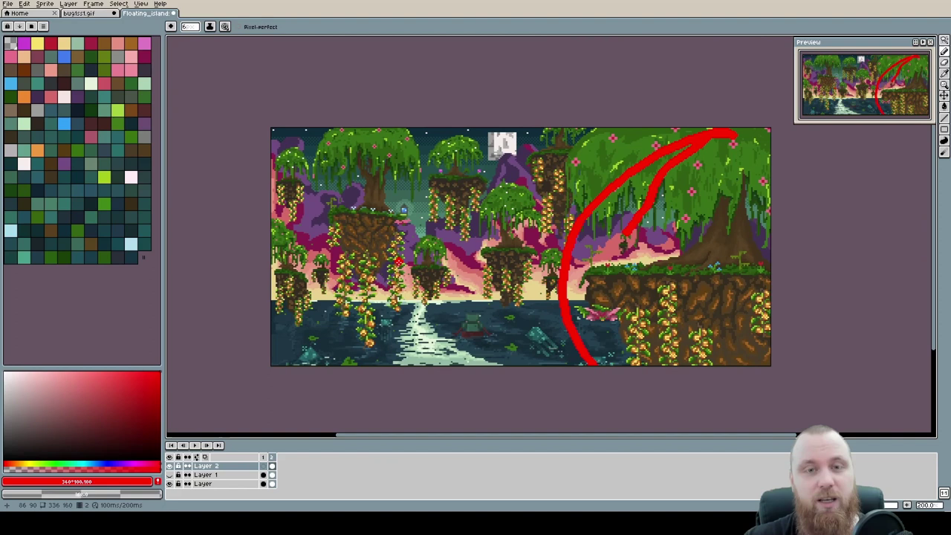
pyautogui.moveTo(483, 295)
pyautogui.mouseDown()
pyautogui.moveTo(485, 349)
pyautogui.moveTo(475, 306)
pyautogui.moveTo(406, 337)
pyautogui.moveTo(460, 318)
pyautogui.mouseUp()
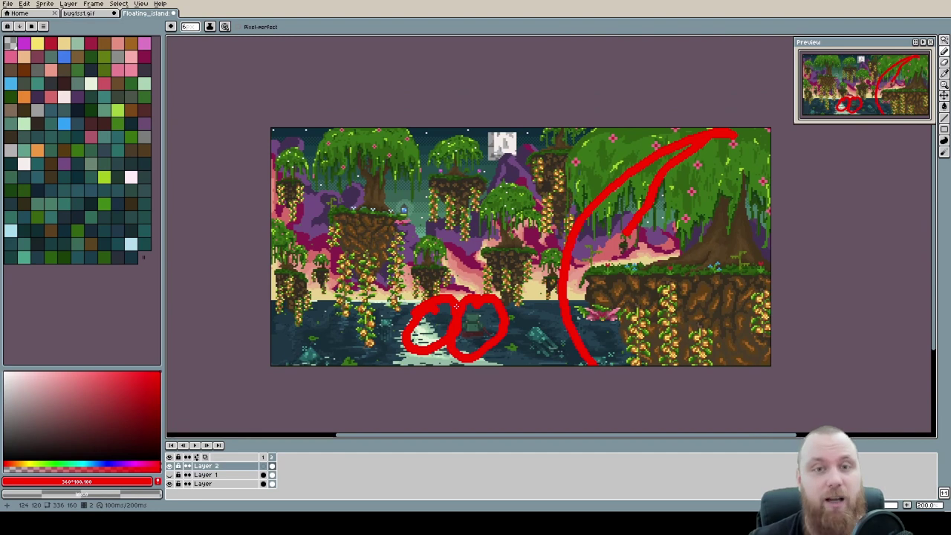
pyautogui.moveTo(364, 133)
pyautogui.mouseDown()
pyautogui.moveTo(385, 134)
pyautogui.moveTo(350, 136)
pyautogui.mouseUp()
pyautogui.moveTo(524, 223); pyautogui.dragTo(501, 221)
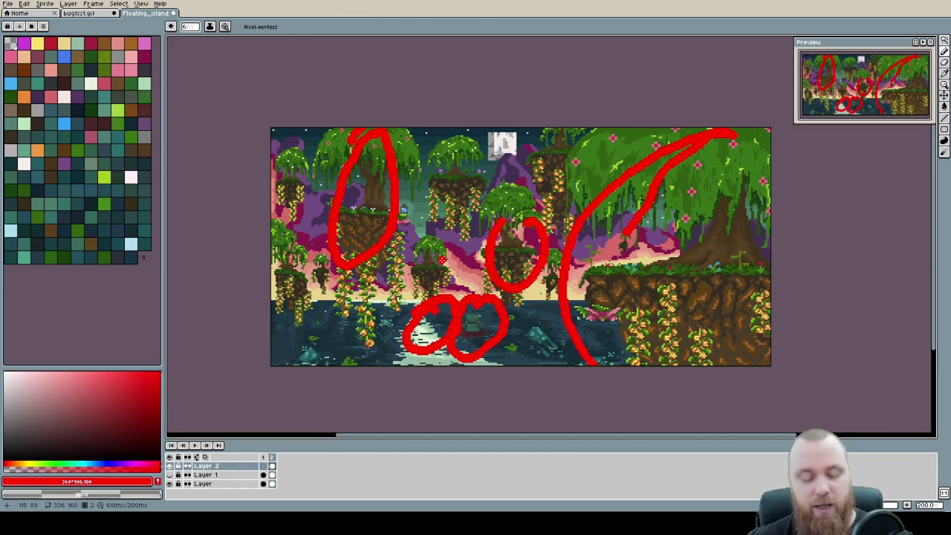
# Step: Undo all the red curves and circles drawn on Layer 2
pyautogui.hotkey('ctrl', 'z')
pyautogui.hotkey('ctrl', 'z')
pyautogui.hotkey('ctrl', 'z')
pyautogui.hotkey('ctrl', 'z')
pyautogui.hotkey('ctrl', 'z')
pyautogui.hotkey('ctrl', 'z')
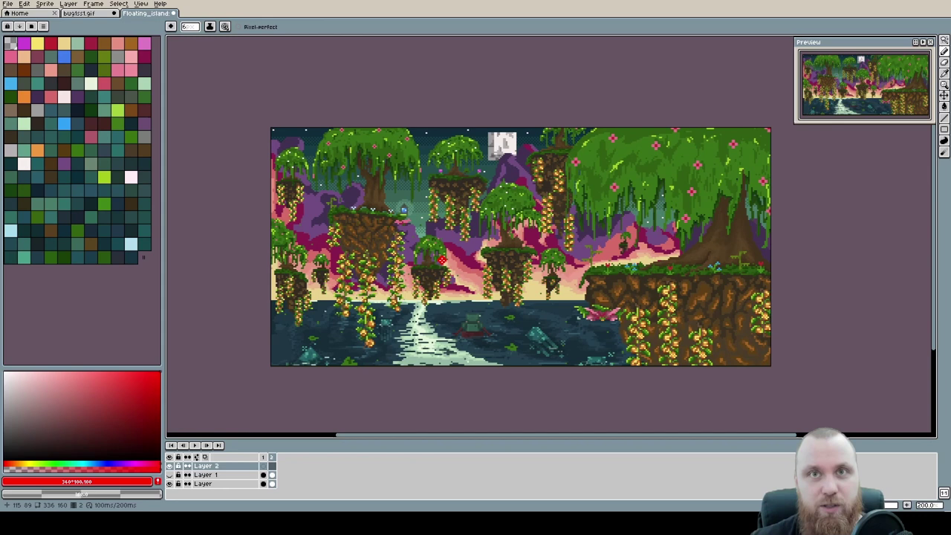
# Step: Circle the large foreground tree and cliff in red on the base layer in frame 2, and undo the circle
pyautogui.click(272, 483)
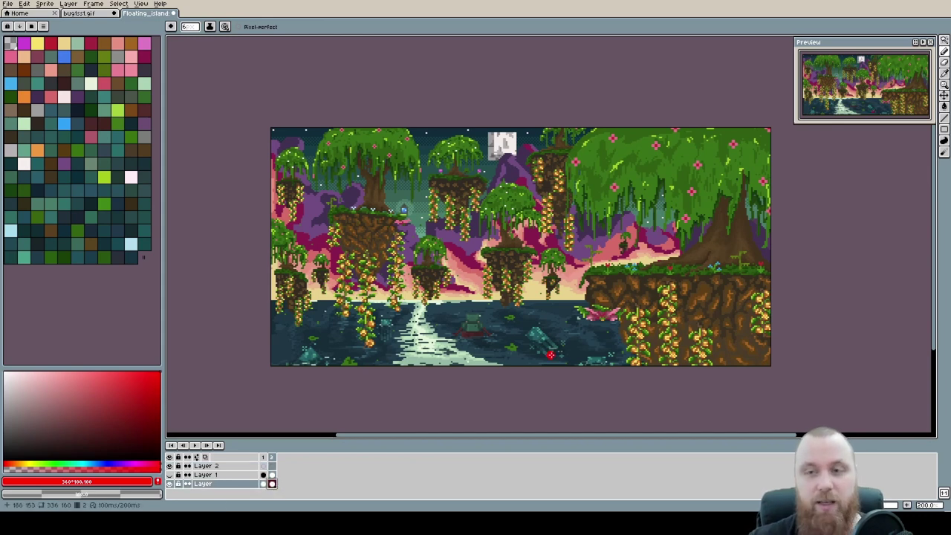
pyautogui.moveTo(772, 177)
pyautogui.mouseDown()
pyautogui.moveTo(569, 166)
pyautogui.moveTo(605, 361)
pyautogui.moveTo(773, 296)
pyautogui.mouseUp()
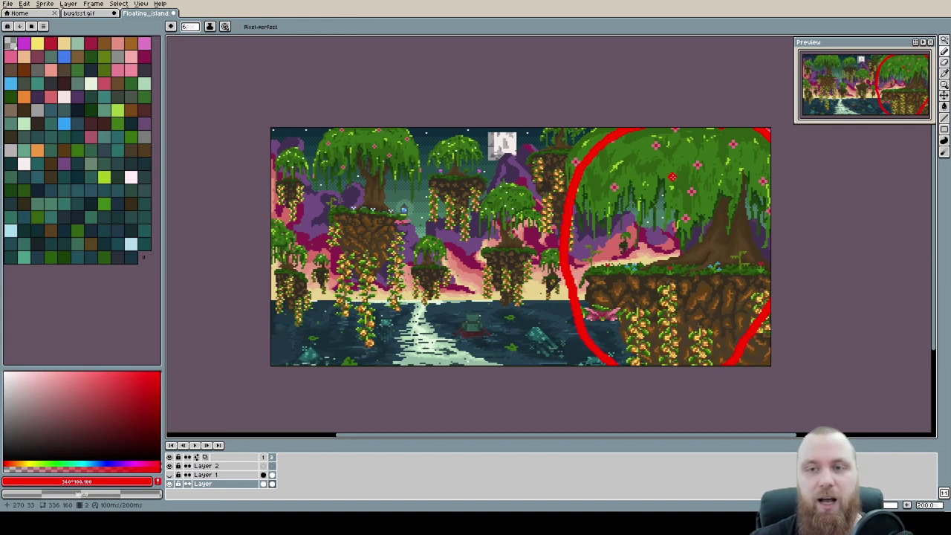
pyautogui.press('v')
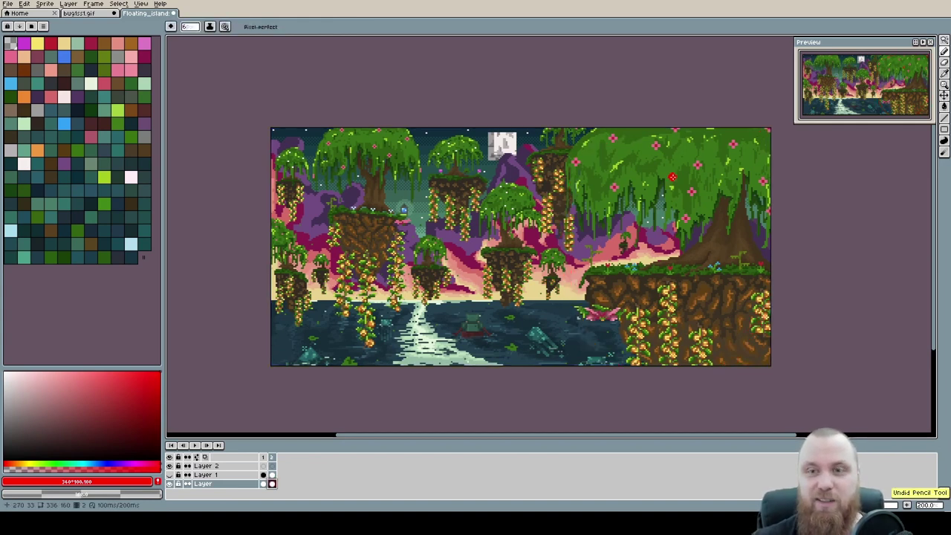
# Step: Select the foreground tree and cliff and paint them into a solid black silhouette with a 54 px Pencil
pyautogui.scroll(1, 643, 266)
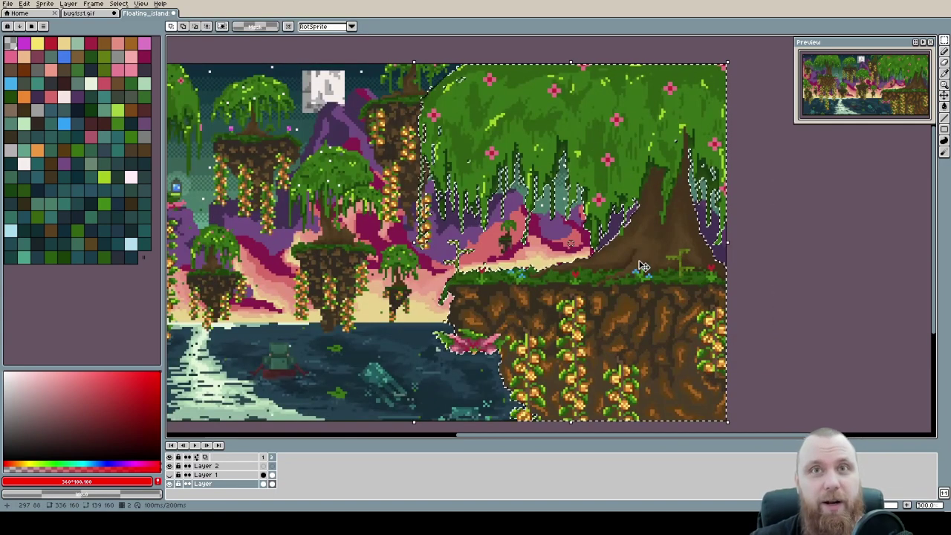
pyautogui.press('b')
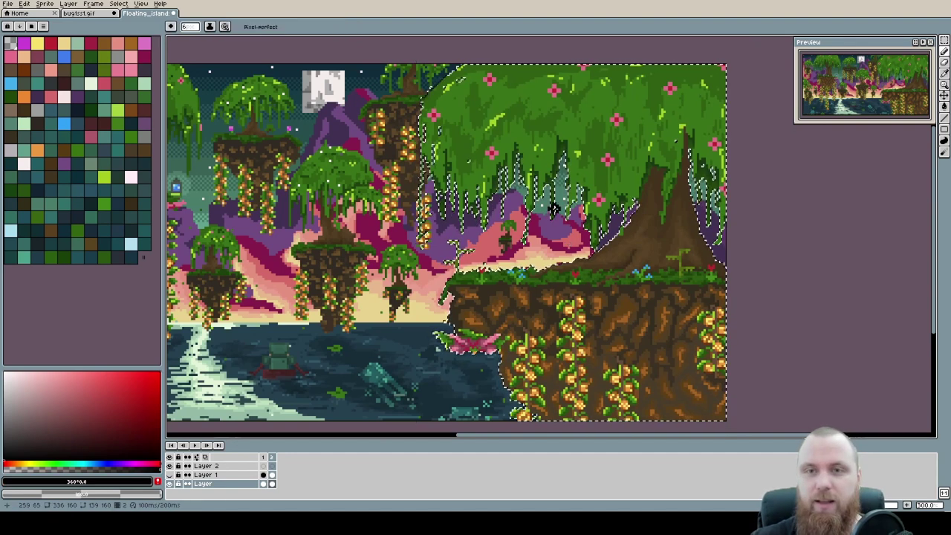
pyautogui.scroll(-20, 546, 181)
pyautogui.moveTo(380, 205)
pyautogui.mouseDown()
pyautogui.moveTo(475, 119)
pyautogui.moveTo(487, 247)
pyautogui.moveTo(538, 405)
pyautogui.mouseUp()
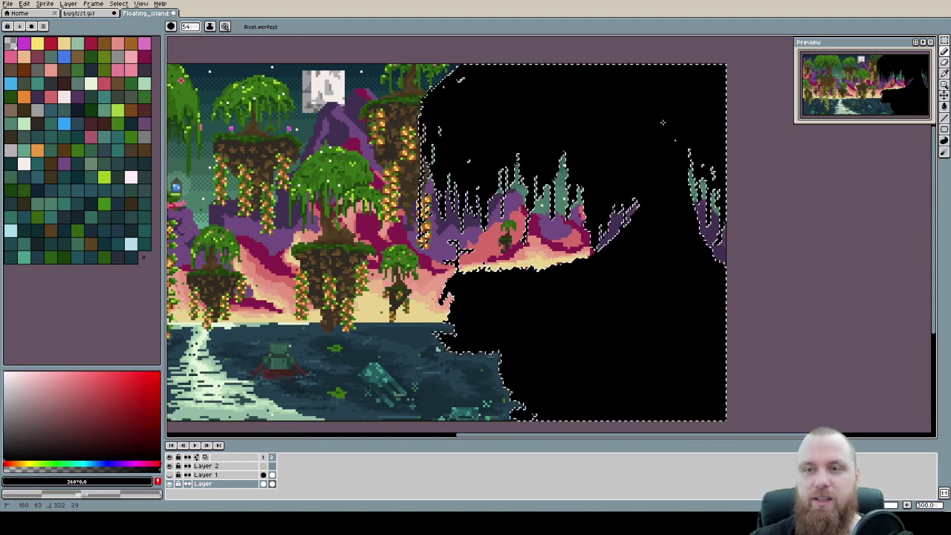
# Step: Undo the black paint over the foreground tree and cliff
pyautogui.hotkey('ctrl', 'z')
pyautogui.hotkey('ctrl', 'z')
pyautogui.hotkey('ctrl', 'z')
pyautogui.hotkey('ctrl', 'z')
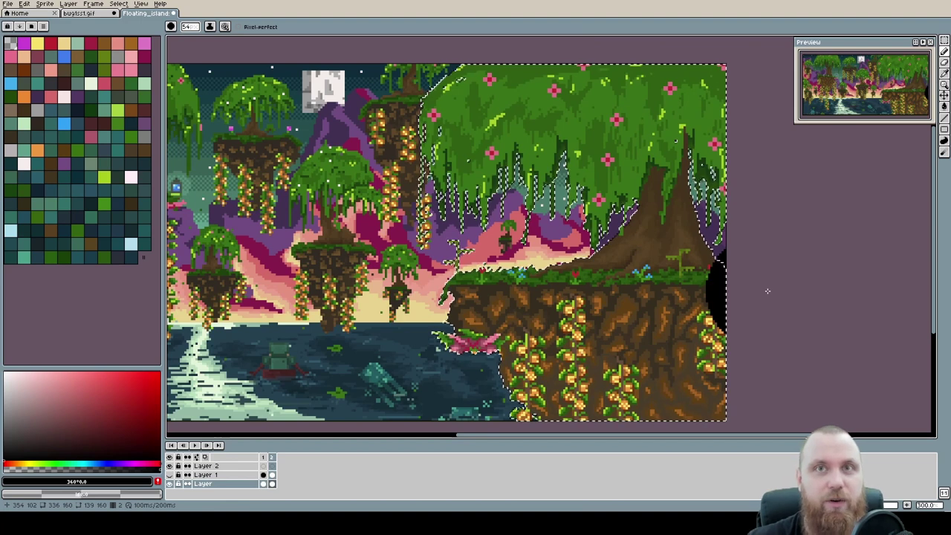
# Step: Darken the selected foreground tree and cliff with Brightness/Contrast, setting brightness to -39 and contrast to 31
pyautogui.click(25, 4)
pyautogui.moveTo(84, 192)
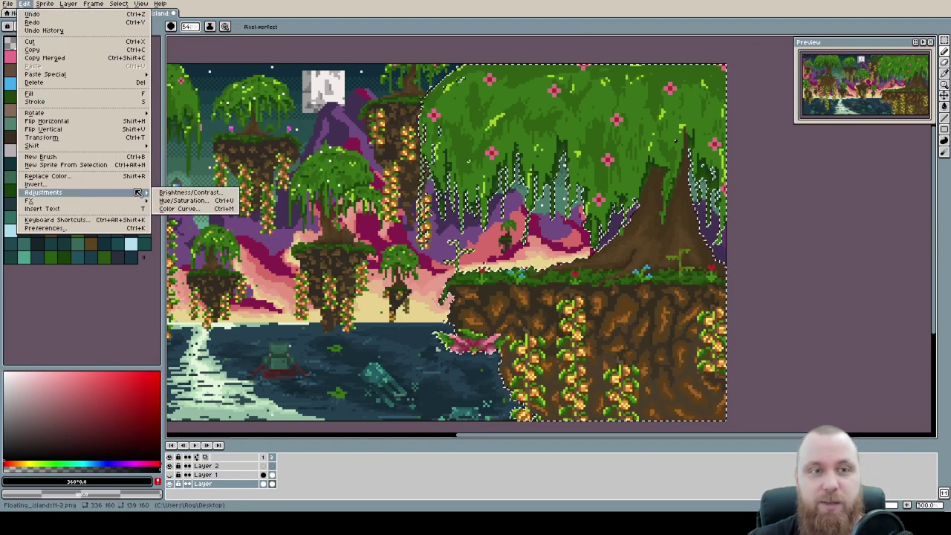
pyautogui.click(197, 192)
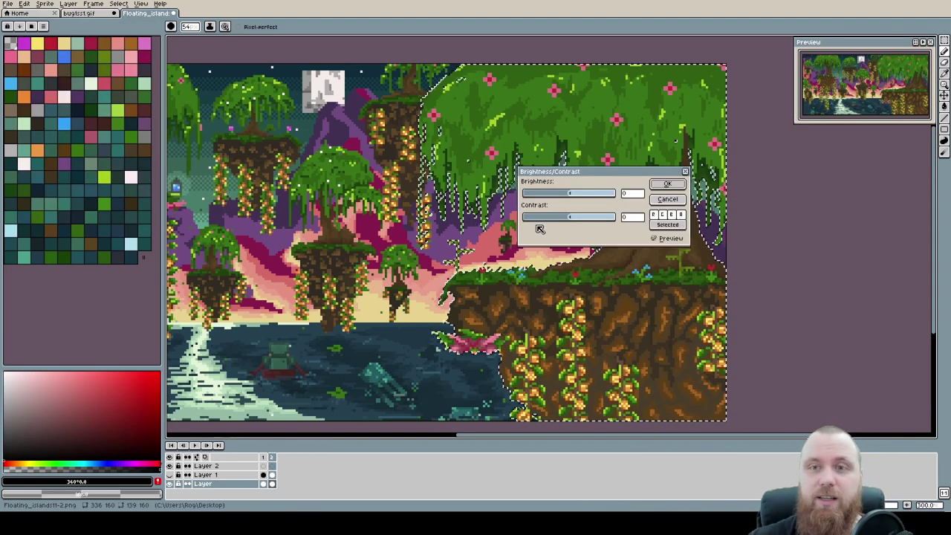
pyautogui.moveTo(620, 179); pyautogui.dragTo(842, 211)
pyautogui.moveTo(803, 227); pyautogui.dragTo(779, 227)
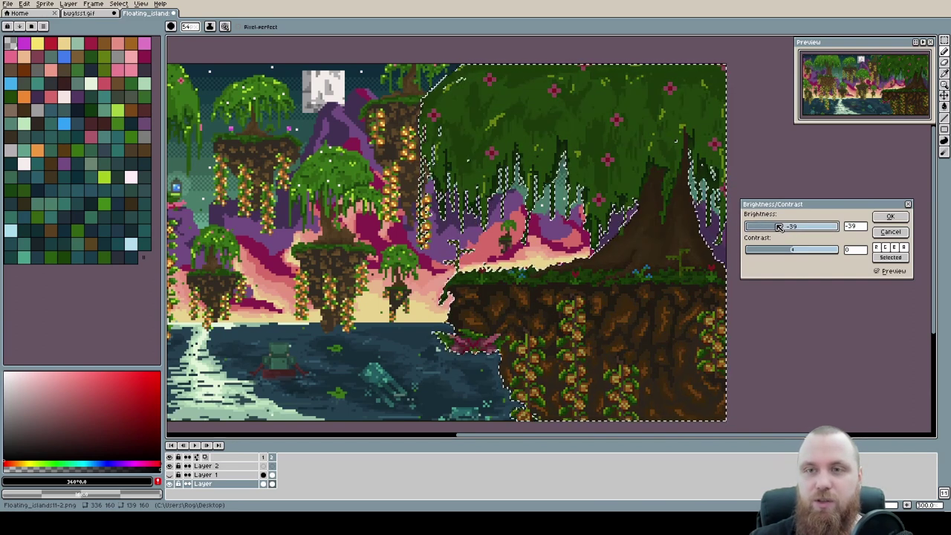
pyautogui.moveTo(796, 250); pyautogui.dragTo(796, 255)
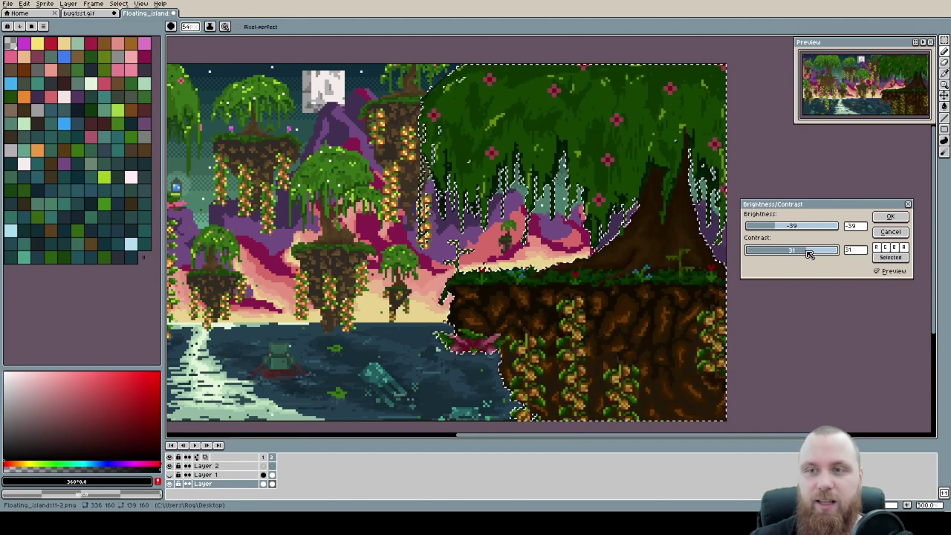
pyautogui.click(890, 217)
# Step: Replace the light green leaf highlights on the foreground cliff's vines with a darker sampled green using the Paint Bucket
pyautogui.moveTo(779, 276); pyautogui.dragTo(613, 189)
pyautogui.scroll(3, 487, 242)
pyautogui.keyDown('alt'); pyautogui.click(475, 257); pyautogui.keyUp('alt')
pyautogui.press('g')
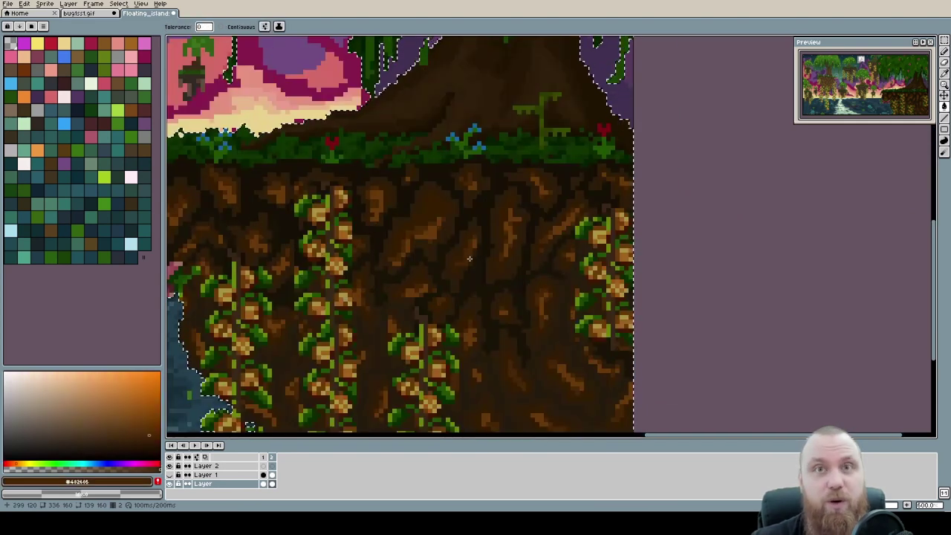
pyautogui.scroll(4, 469, 259)
pyautogui.scroll(-7, 420, 215)
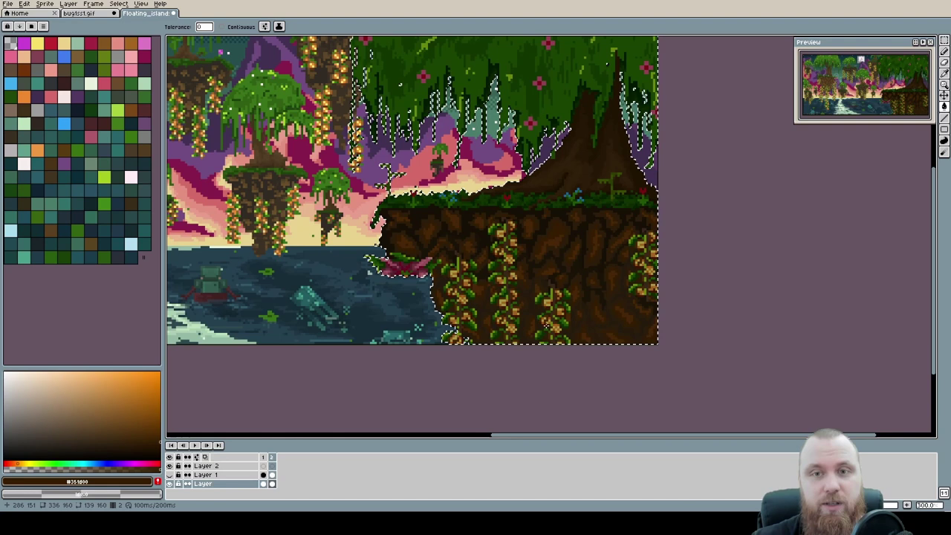
pyautogui.scroll(9, 476, 264)
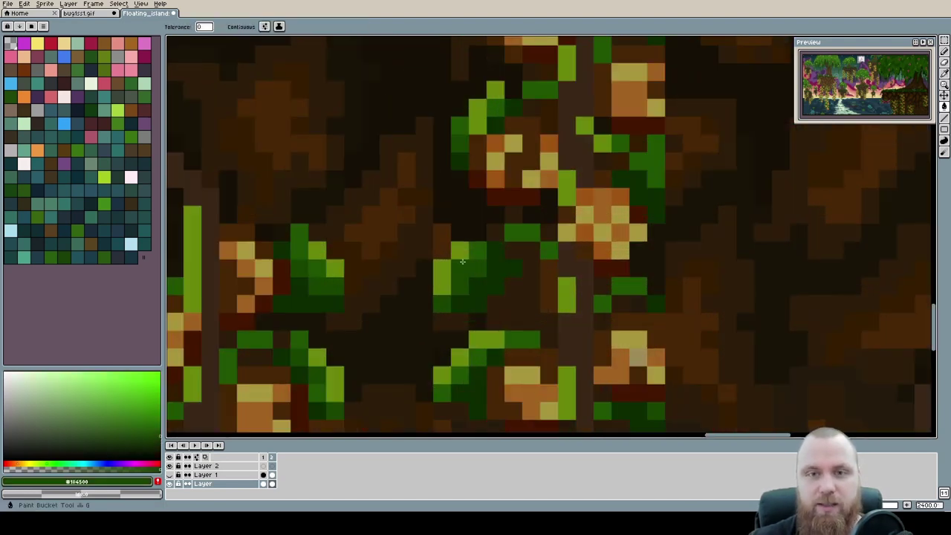
pyautogui.click(462, 256)
pyautogui.scroll(-3, 490, 256)
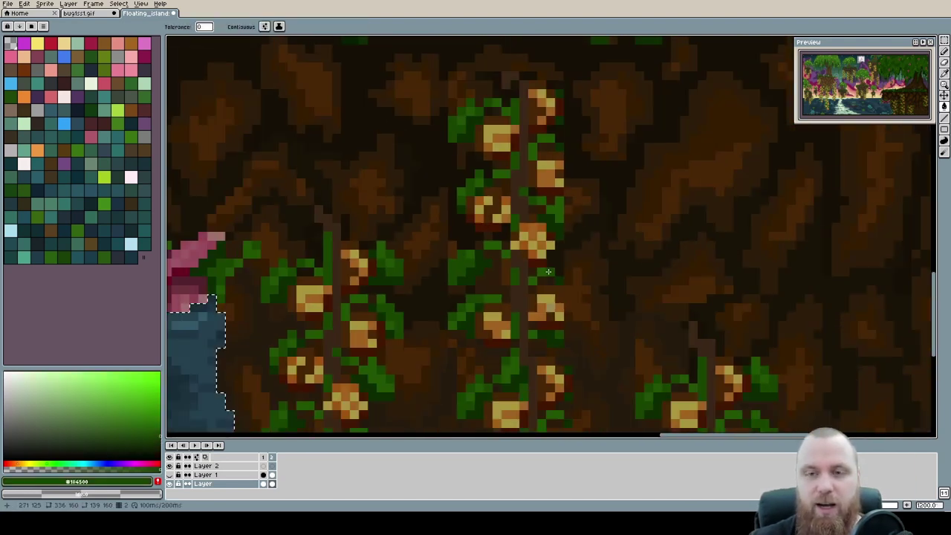
# Step: Fill the yellow highlights of the foreground cliff's vine flowers with the orange sampled from their petals
pyautogui.moveTo(550, 272); pyautogui.dragTo(491, 234)
pyautogui.scroll(3, 484, 243)
pyautogui.click(375, 286)
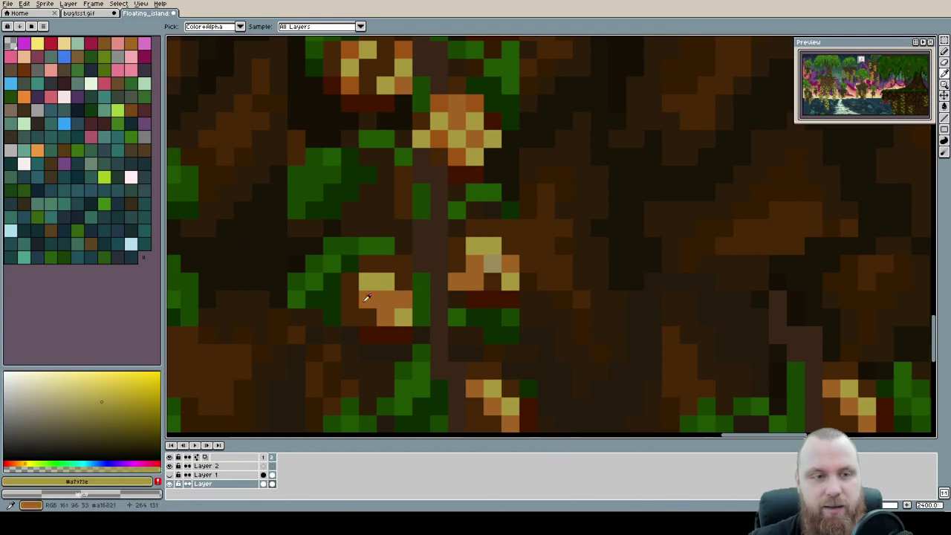
pyautogui.press('g')
pyautogui.keyDown('alt'); pyautogui.click(387, 300); pyautogui.keyUp('alt')
pyautogui.click(400, 312)
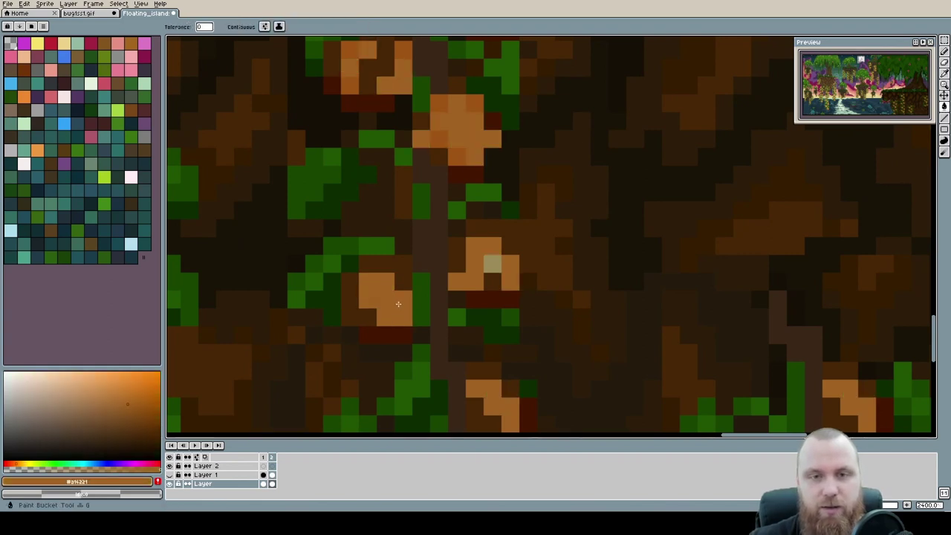
# Step: Compare the darkened foreground in frame 2 with the original scene in frame 1 in full colour
pyautogui.scroll(-4, 418, 299)
pyautogui.moveTo(471, 295); pyautogui.dragTo(389, 251)
pyautogui.scroll(2, 608, 246)
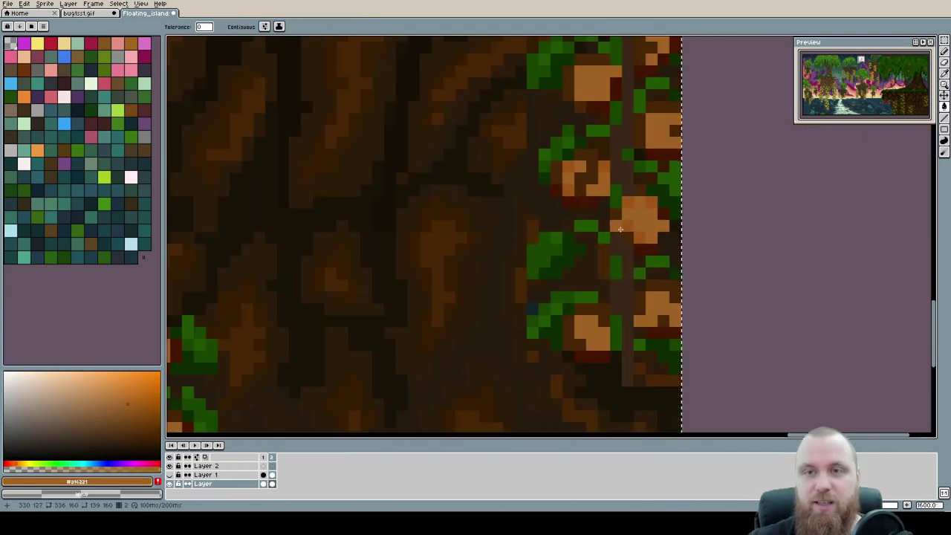
pyautogui.scroll(-3, 535, 240)
pyautogui.scroll(-1, 633, 264)
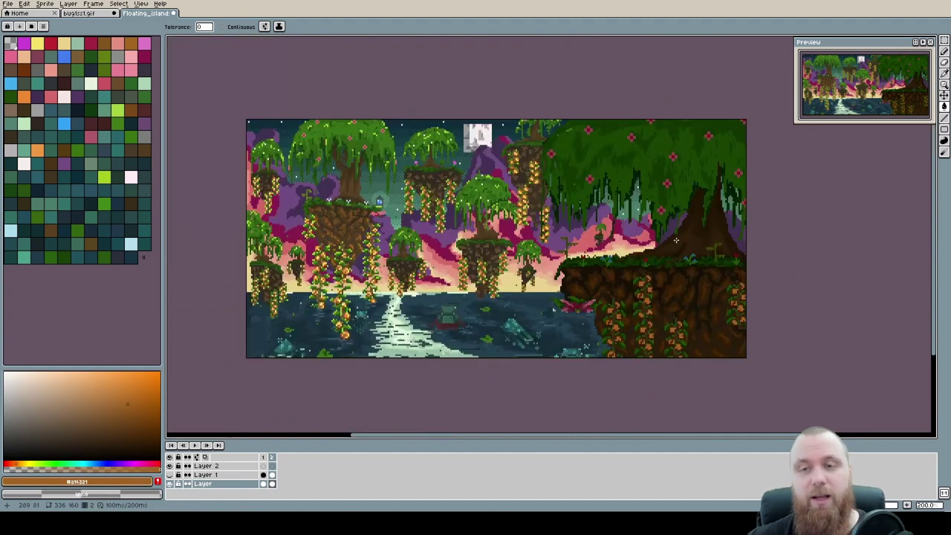
pyautogui.press('Left')
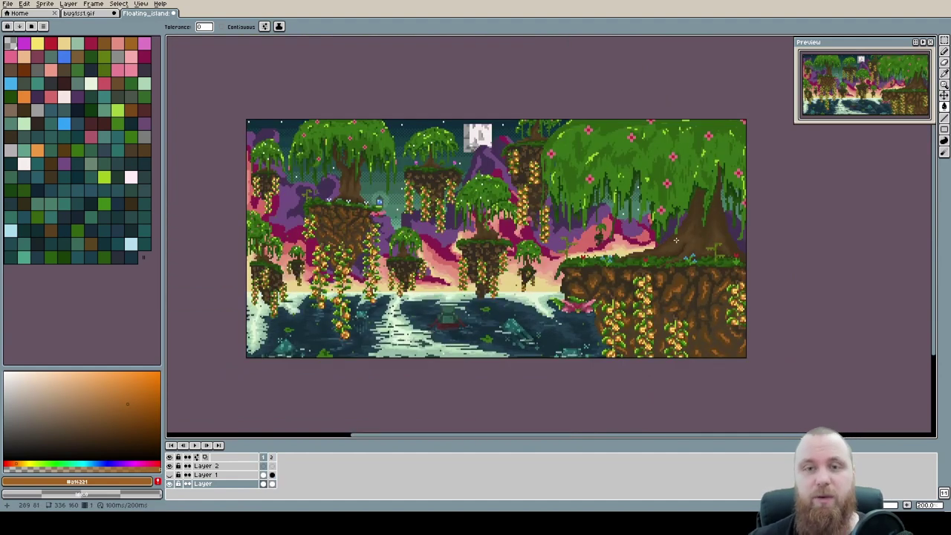
pyautogui.press('Left')
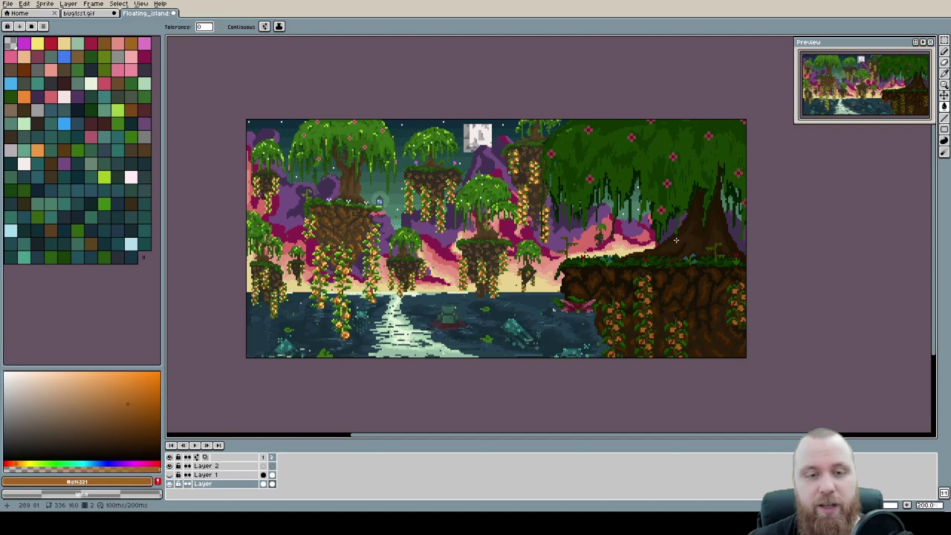
# Step: Show the greyscale Layer 1, compare the values of frames 1 and 2, and hide the layer again
pyautogui.click(170, 475)
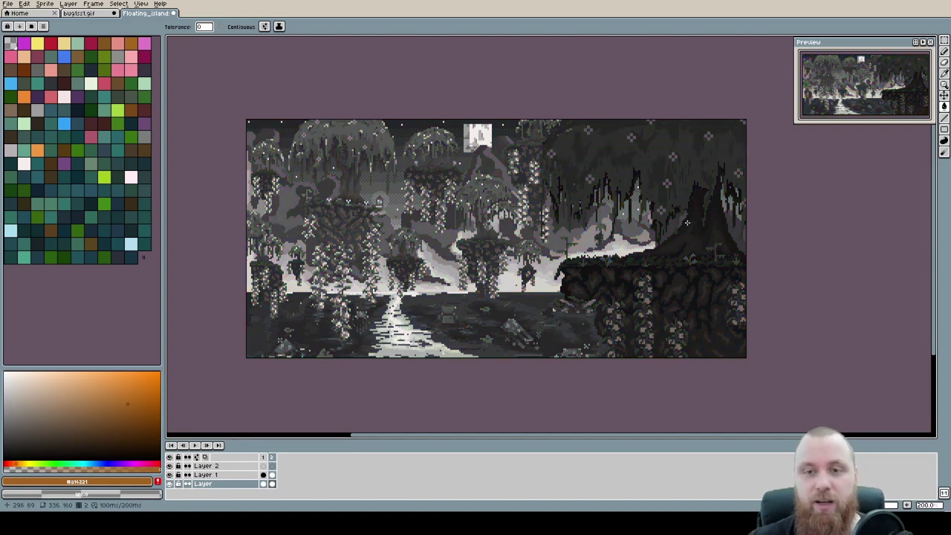
pyautogui.press('Left')
pyautogui.press('Right')
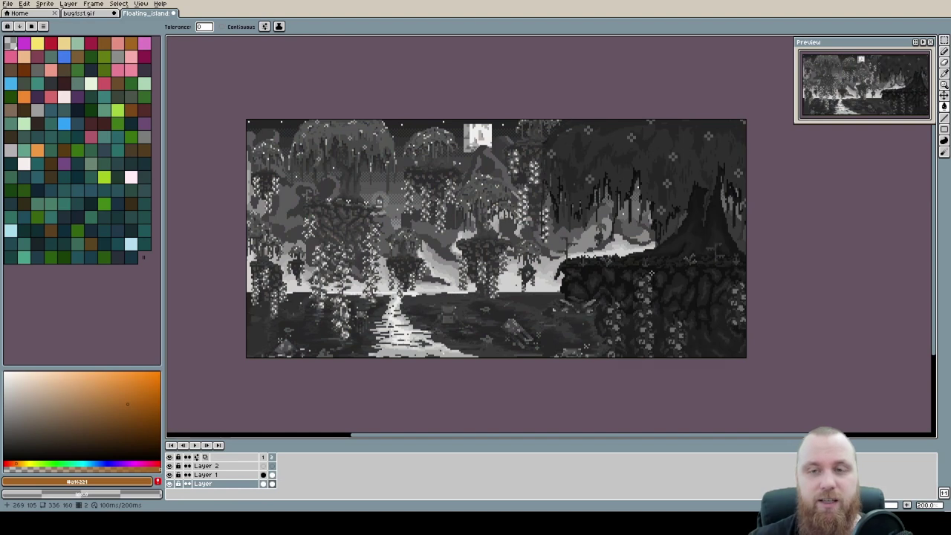
pyautogui.press('Left')
pyautogui.press('Right')
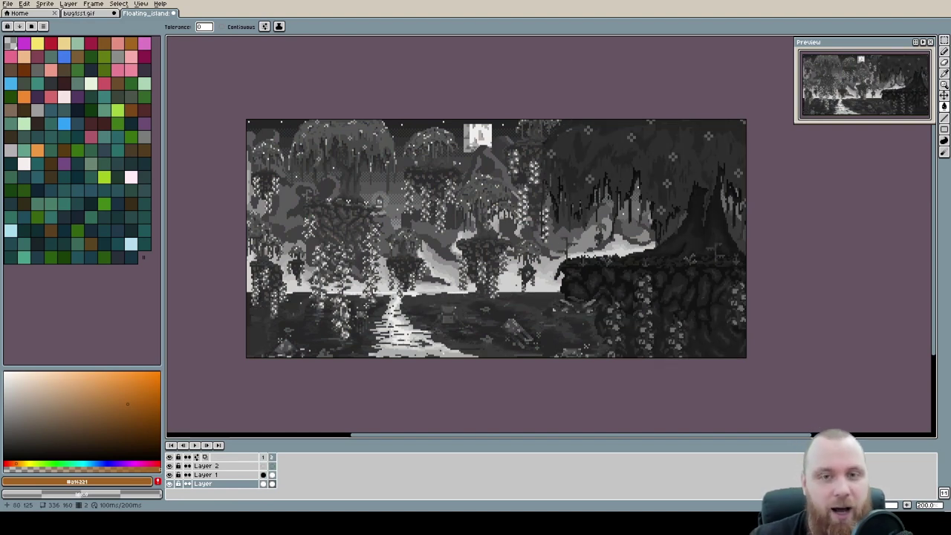
pyautogui.click(170, 475)
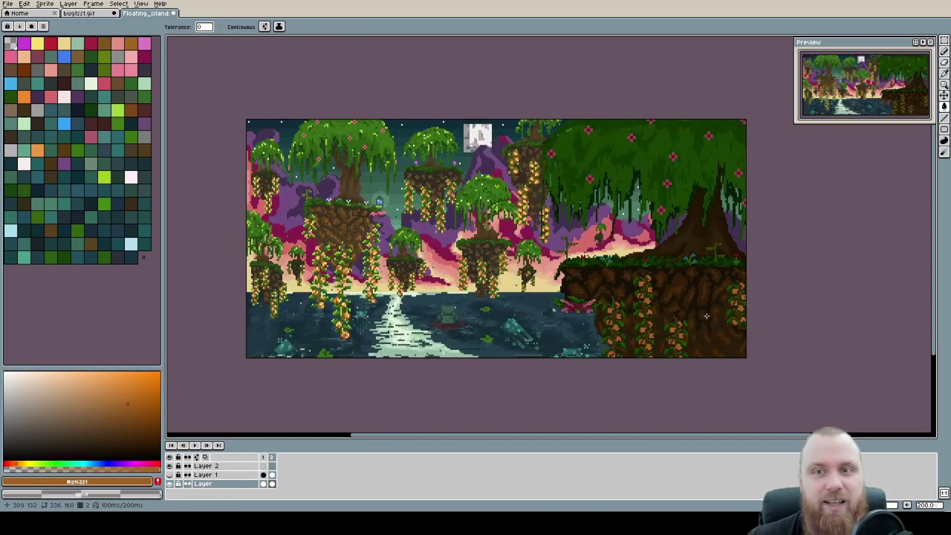
# Step: Select the yellow and pink sky areas along the horizon with the Magic Wand at tolerance 0
pyautogui.scroll(1, 525, 277)
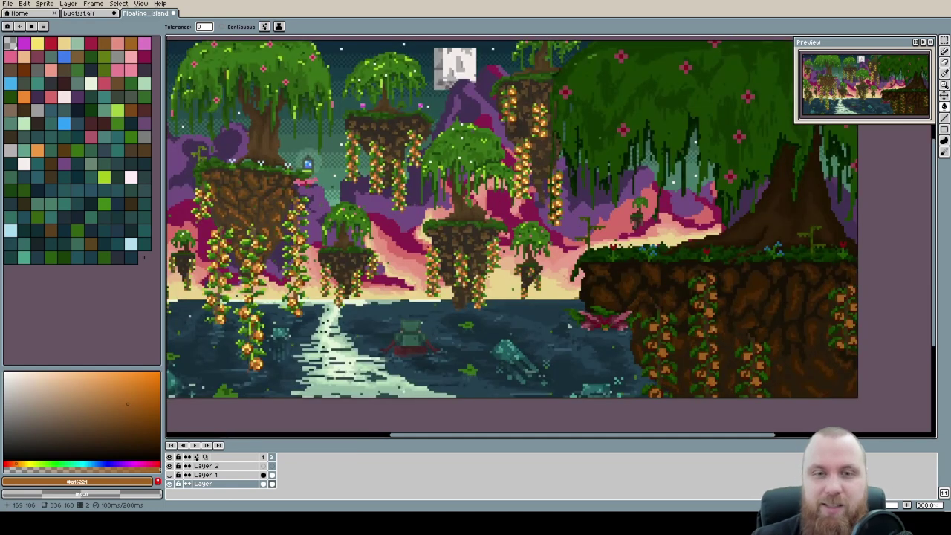
pyautogui.scroll(1, 496, 275)
pyautogui.scroll(-1, 684, 201)
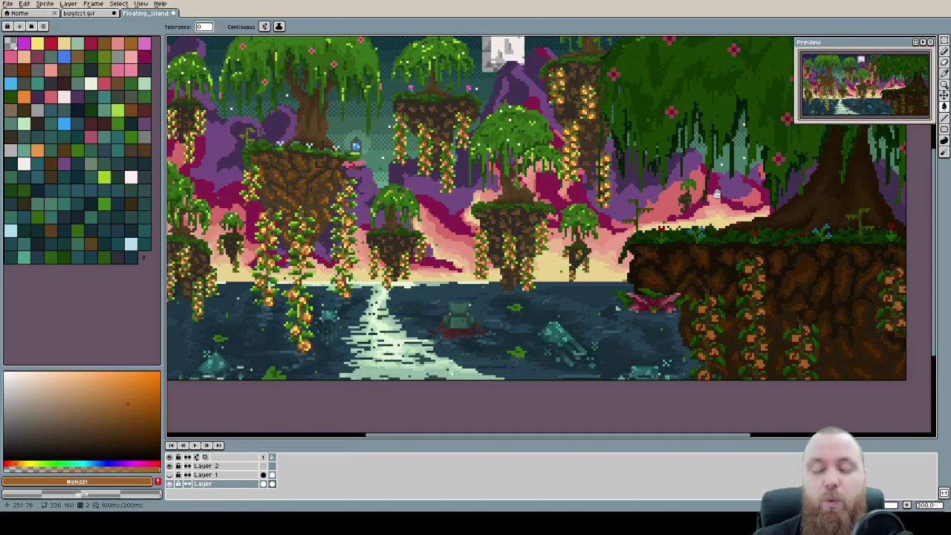
pyautogui.scroll(-1, 717, 193)
pyautogui.scroll(2, 708, 335)
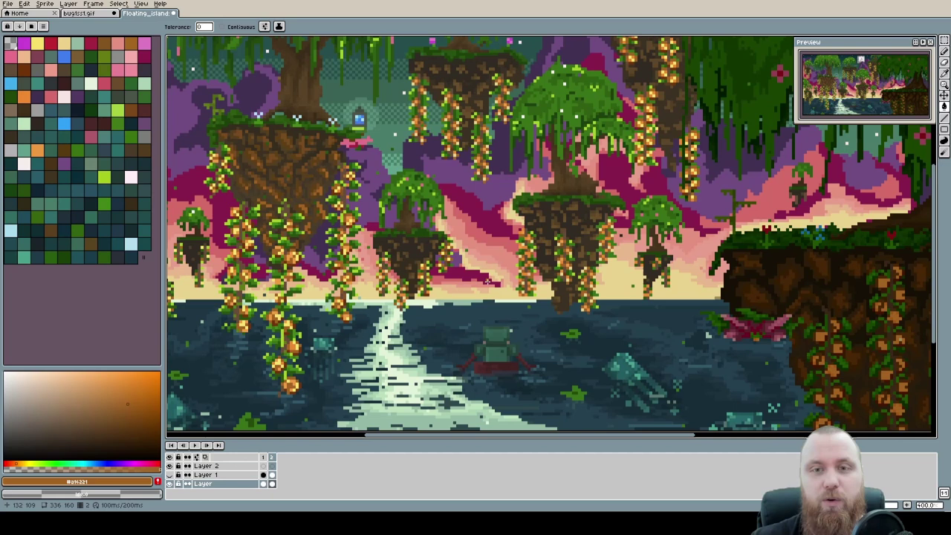
pyautogui.scroll(-1, 428, 291)
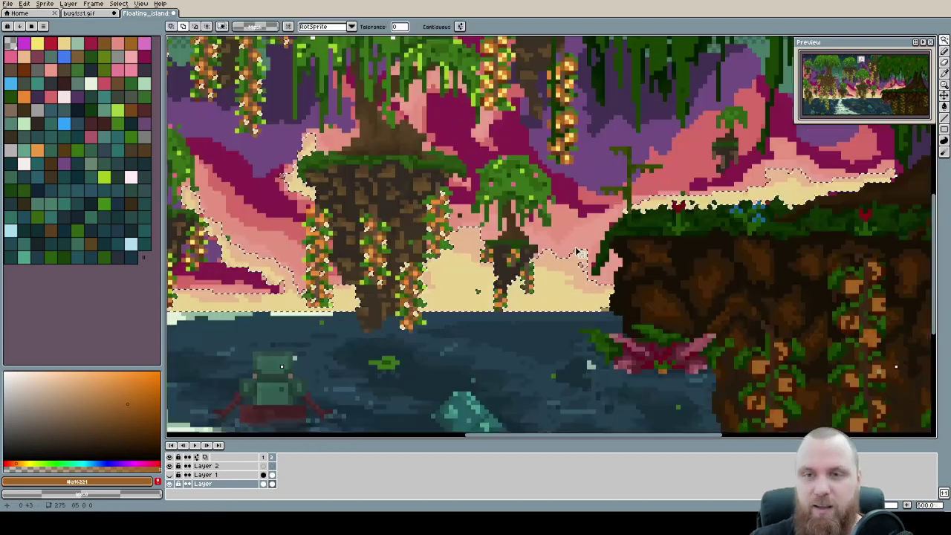
pyautogui.click(581, 239)
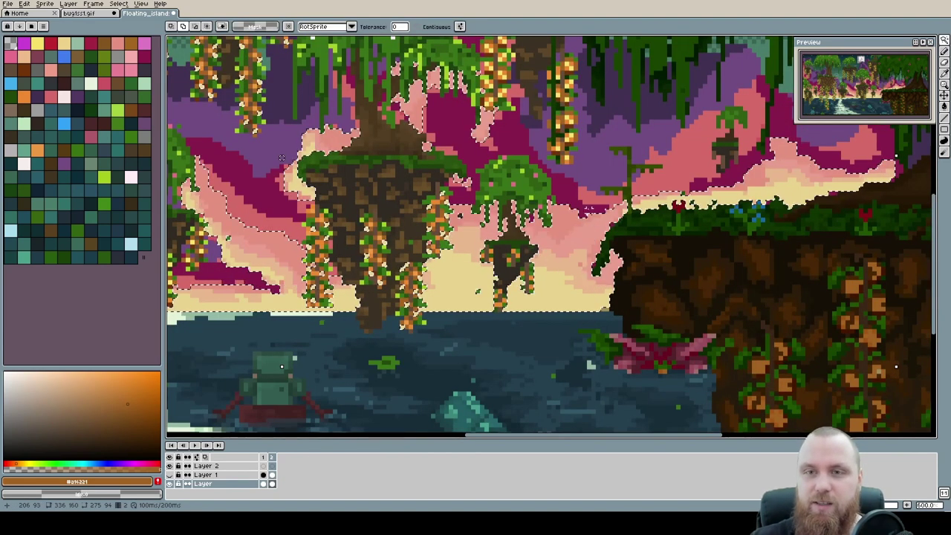
# Step: Reduce the Pencil to 33 px and paint the selected sky beside the foreground cliff dark crimson
pyautogui.moveTo(710, 262)
pyautogui.mouseDown()
pyautogui.moveTo(645, 259)
pyautogui.moveTo(546, 286)
pyautogui.moveTo(527, 247)
pyautogui.moveTo(535, 241)
pyautogui.mouseUp()
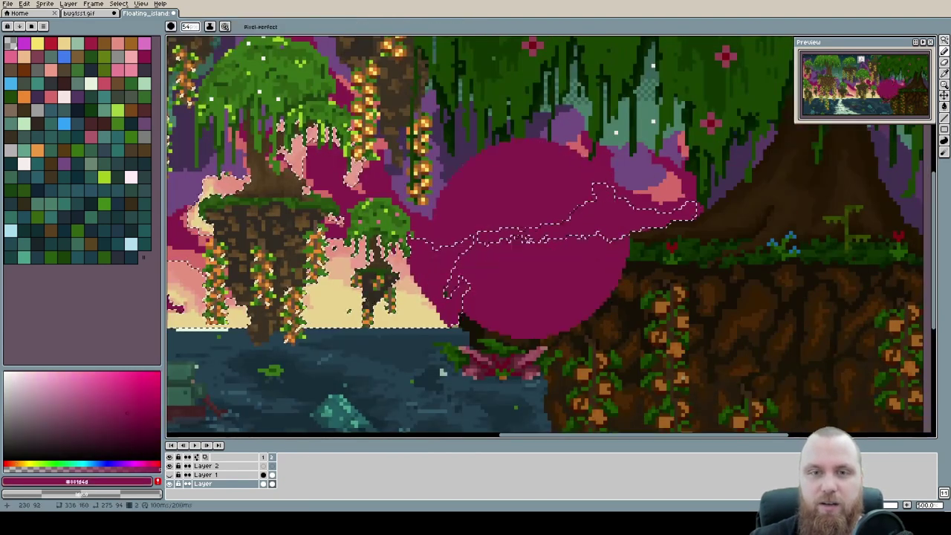
pyautogui.press('+')
pyautogui.press('+')
pyautogui.press('+')
pyautogui.press('+')
pyautogui.press('+')
pyautogui.scroll(-10, 417, 263)
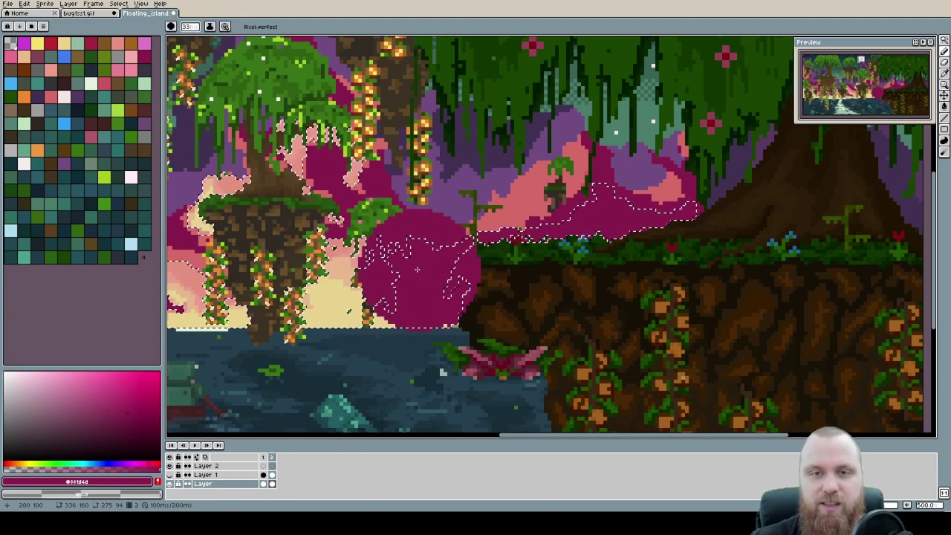
pyautogui.moveTo(377, 295); pyautogui.dragTo(748, 276)
pyautogui.moveTo(259, 297); pyautogui.dragTo(587, 277)
# Step: Paint sampled pink and crimson into the selected sky behind the floating islands with a smaller Pencil
pyautogui.keyDown('alt'); pyautogui.click(485, 173); pyautogui.keyUp('alt')
pyautogui.moveTo(416, 215)
pyautogui.mouseDown()
pyautogui.moveTo(401, 268)
pyautogui.moveTo(520, 267)
pyautogui.mouseUp()
pyautogui.keyDown('alt'); pyautogui.click(482, 211); pyautogui.keyUp('alt')
pyautogui.moveTo(459, 221)
pyautogui.mouseDown()
pyautogui.moveTo(513, 241)
pyautogui.moveTo(474, 224)
pyautogui.mouseUp()
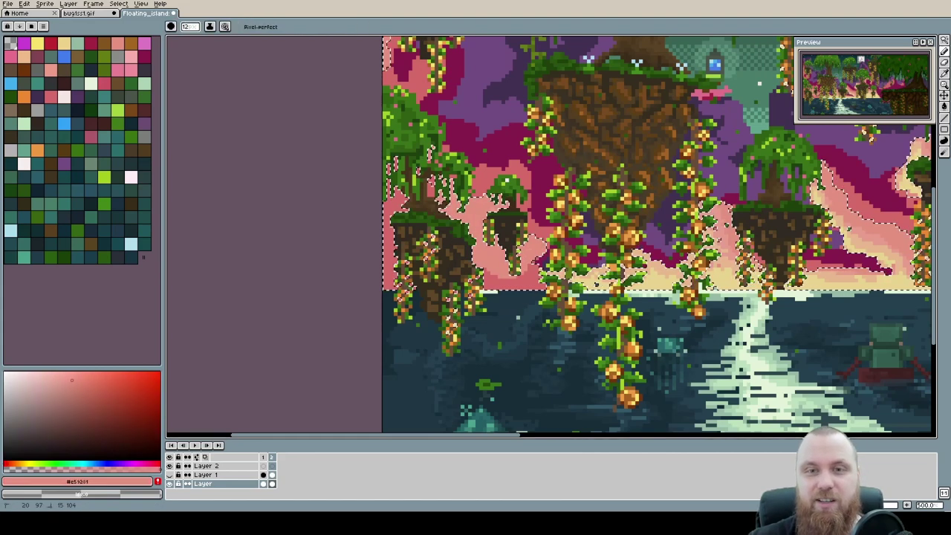
pyautogui.hscroll(10, 630, 256)
pyautogui.moveTo(637, 257)
pyautogui.mouseDown()
pyautogui.moveTo(575, 260)
pyautogui.moveTo(535, 278)
pyautogui.moveTo(464, 272)
pyautogui.mouseUp()
pyautogui.keyDown('alt'); pyautogui.click(568, 214); pyautogui.keyUp('alt')
pyautogui.moveTo(587, 226); pyautogui.dragTo(549, 256)
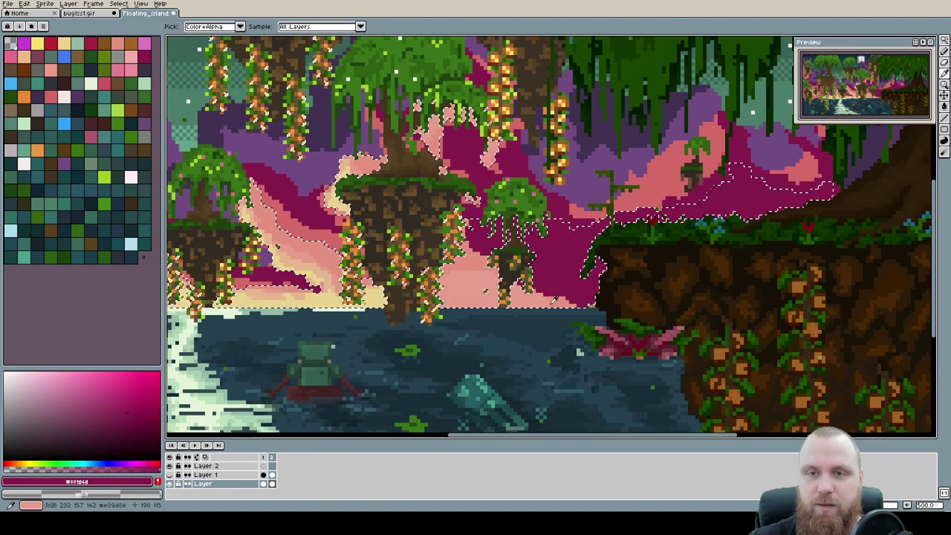
# Step: Blend more sampled pinks into the selected sky near the horizon with a 9 px Pencil, and clear the selection
pyautogui.keyDown('alt'); pyautogui.click(539, 283); pyautogui.keyUp('alt')
pyautogui.scroll(-2, 501, 223)
pyautogui.scroll(3, 506, 223)
pyautogui.keyDown('alt'); pyautogui.click(546, 230); pyautogui.keyUp('alt')
pyautogui.moveTo(450, 270); pyautogui.dragTo(558, 262)
pyautogui.keyDown('alt'); pyautogui.click(573, 283); pyautogui.keyUp('alt')
pyautogui.scroll(-4, 552, 237)
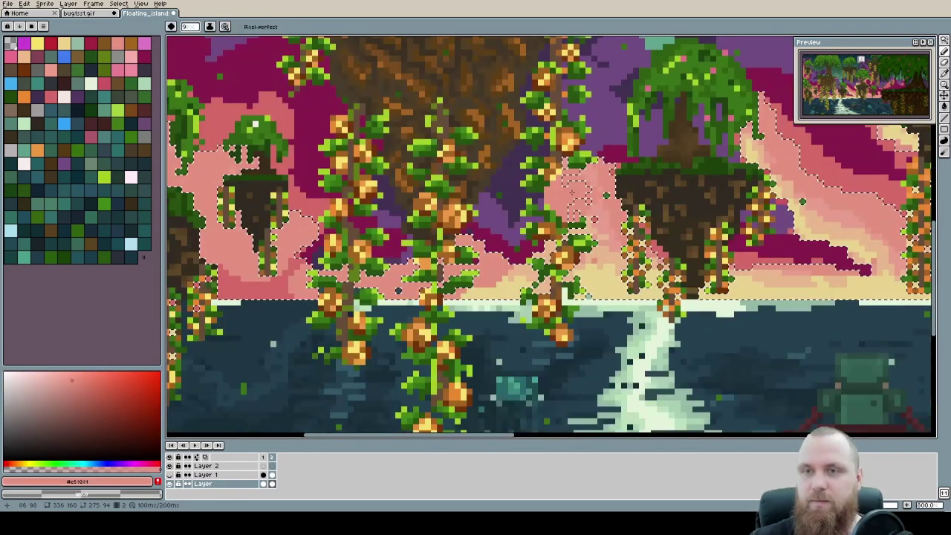
pyautogui.scroll(2, 513, 293)
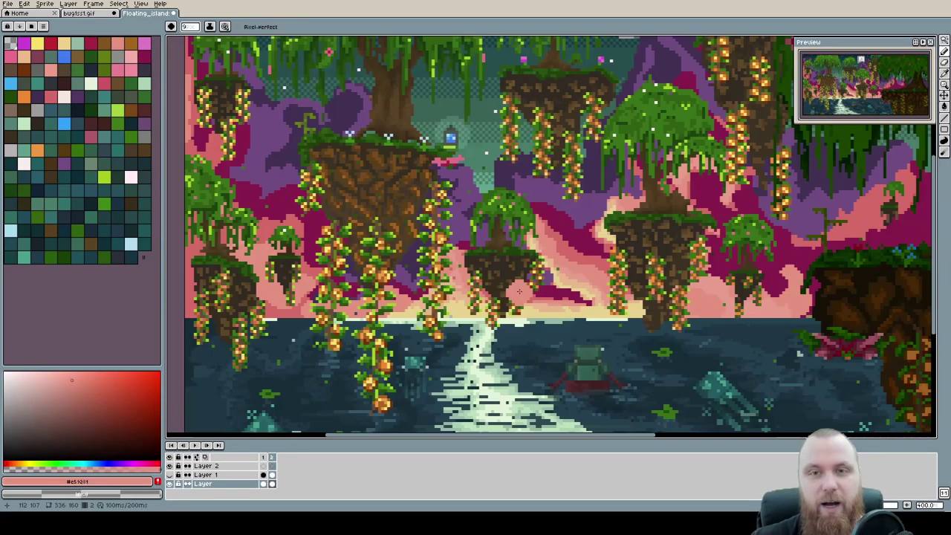
pyautogui.scroll(-2, 522, 253)
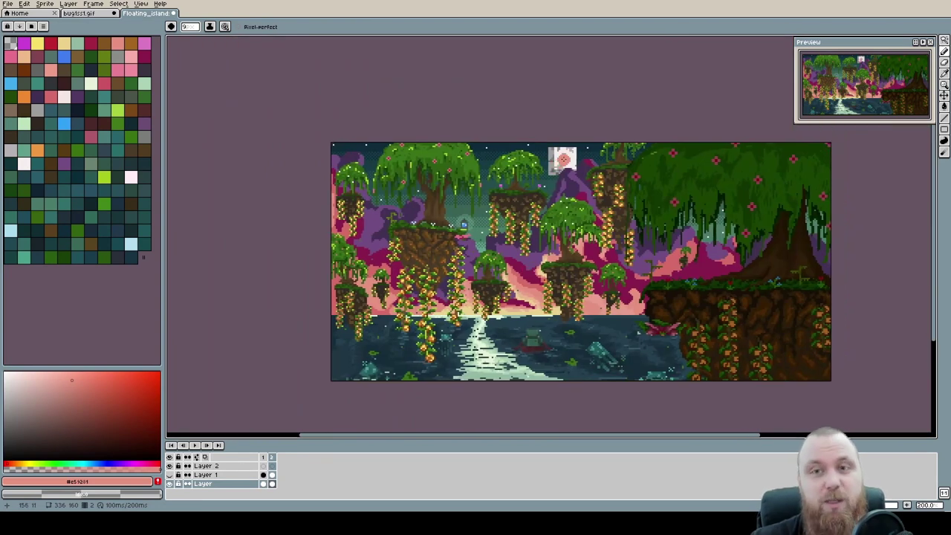
# Step: Paint over the small floating island above the water's light reflection with sampled peach and sky tones, using the 9 px Pencil
pyautogui.scroll(4, 530, 296)
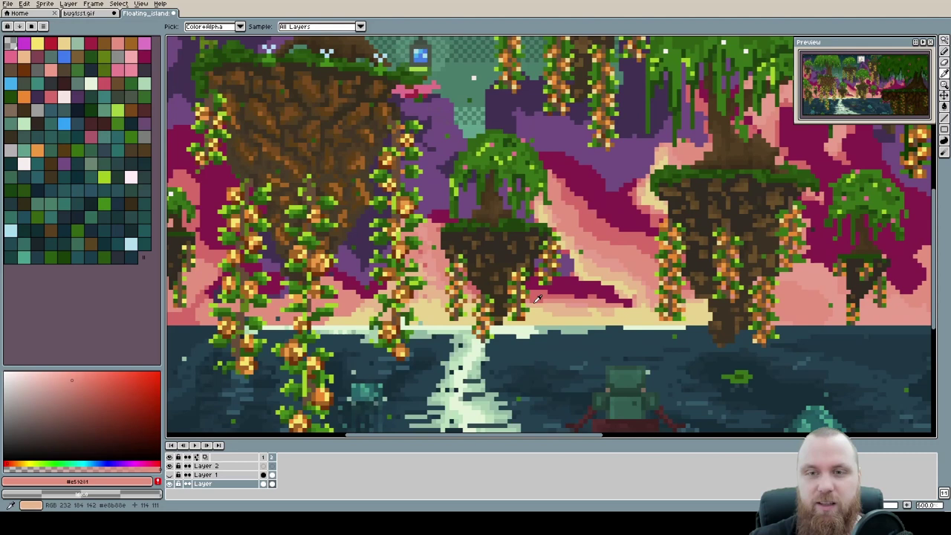
pyautogui.moveTo(473, 280); pyautogui.dragTo(535, 285)
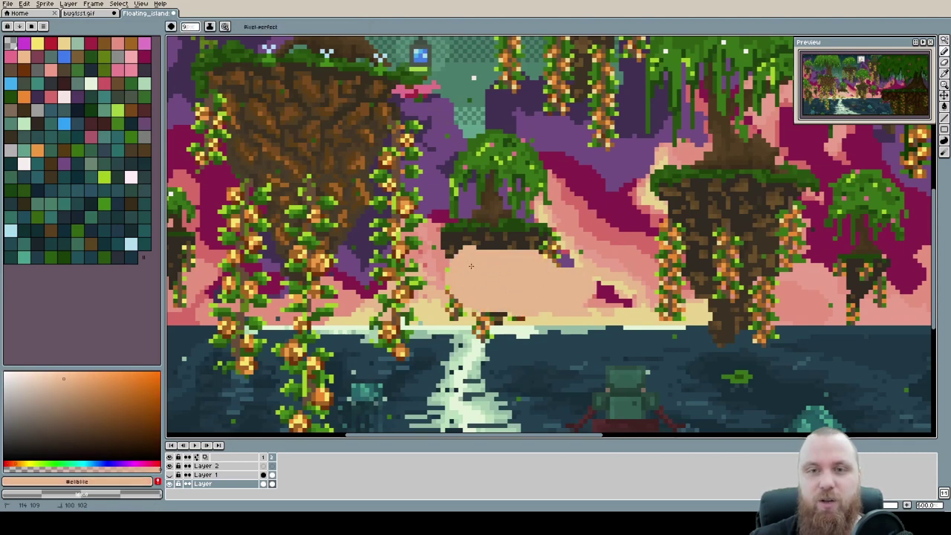
pyautogui.moveTo(471, 266); pyautogui.dragTo(508, 254)
pyautogui.keyDown('alt'); pyautogui.click(576, 267); pyautogui.keyUp('alt')
pyautogui.moveTo(532, 316); pyautogui.dragTo(434, 295)
pyautogui.scroll(4, 495, 343)
pyautogui.keyDown('alt'); pyautogui.click(483, 344); pyautogui.keyUp('alt')
pyautogui.moveTo(483, 326); pyautogui.dragTo(456, 289)
pyautogui.scroll(-4, 534, 257)
# Step: Paint rounded clouds in sampled sunset colours above the light reflection, covering the rest of the small island's tree
pyautogui.keyDown('alt'); pyautogui.click(449, 199); pyautogui.keyUp('alt')
pyautogui.moveTo(485, 222)
pyautogui.mouseDown()
pyautogui.moveTo(511, 201)
pyautogui.moveTo(535, 241)
pyautogui.mouseUp()
pyautogui.scroll(1, 508, 350)
pyautogui.keyDown('alt'); pyautogui.click(643, 277); pyautogui.keyUp('alt')
pyautogui.moveTo(450, 257); pyautogui.dragTo(599, 251)
pyautogui.keyDown('alt'); pyautogui.click(648, 245); pyautogui.keyUp('alt')
pyautogui.moveTo(446, 227); pyautogui.dragTo(590, 231)
pyautogui.scroll(-5, 590, 232)
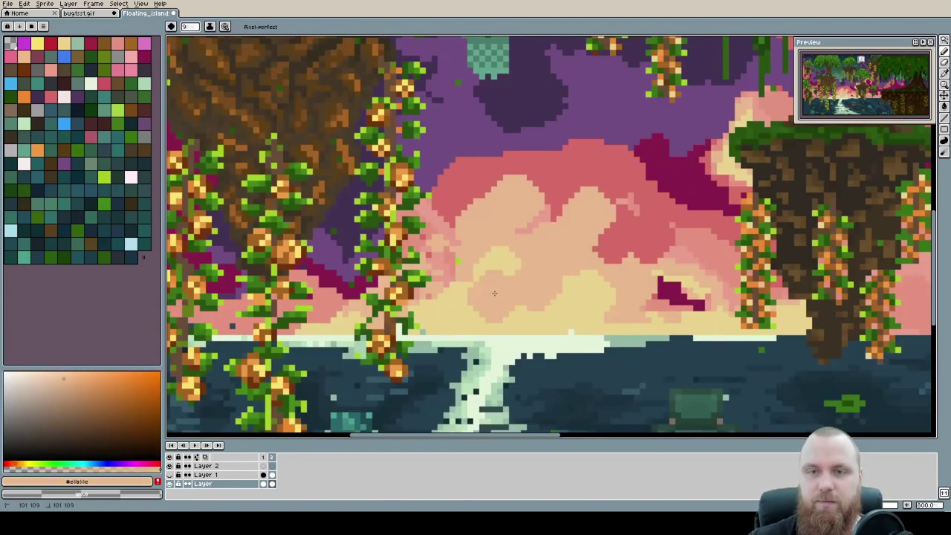
pyautogui.scroll(1, 488, 266)
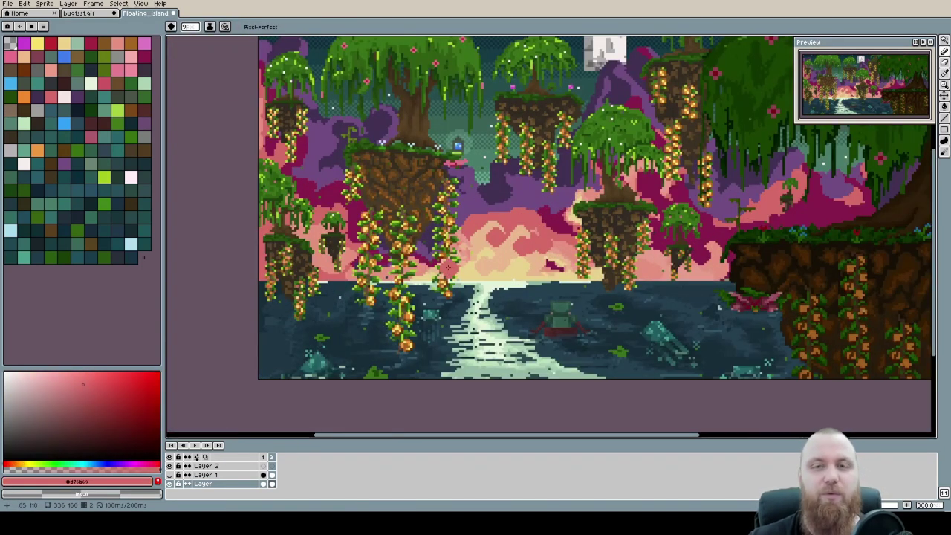
pyautogui.scroll(-1, 518, 295)
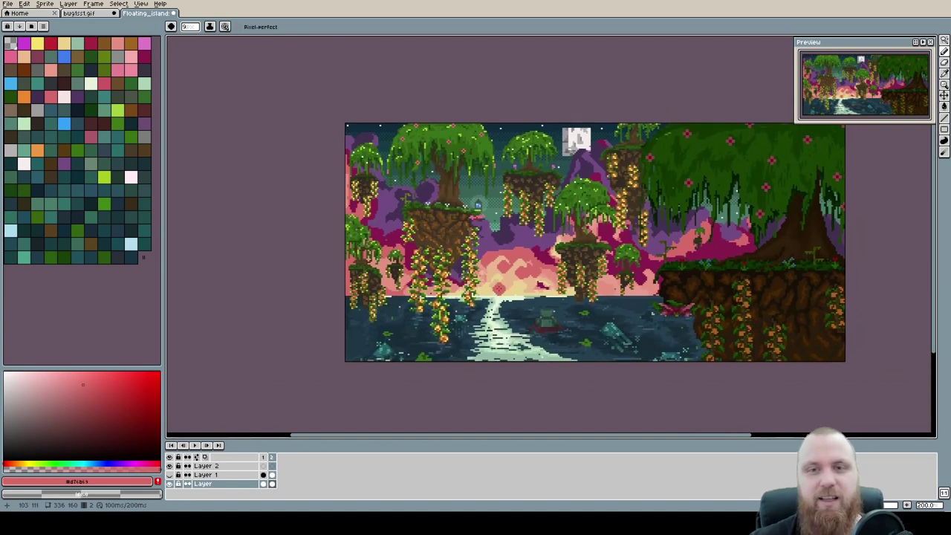
# Step: Sample the green of the figure sitting in the red boat and choose a brighter shade of it as the drawing colour
pyautogui.scroll(5, 821, 247)
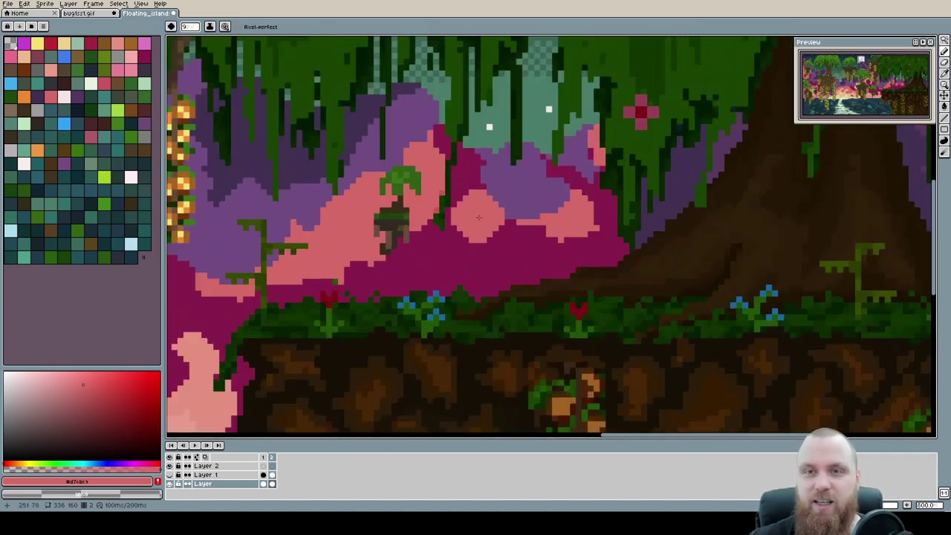
pyautogui.scroll(-4, 545, 186)
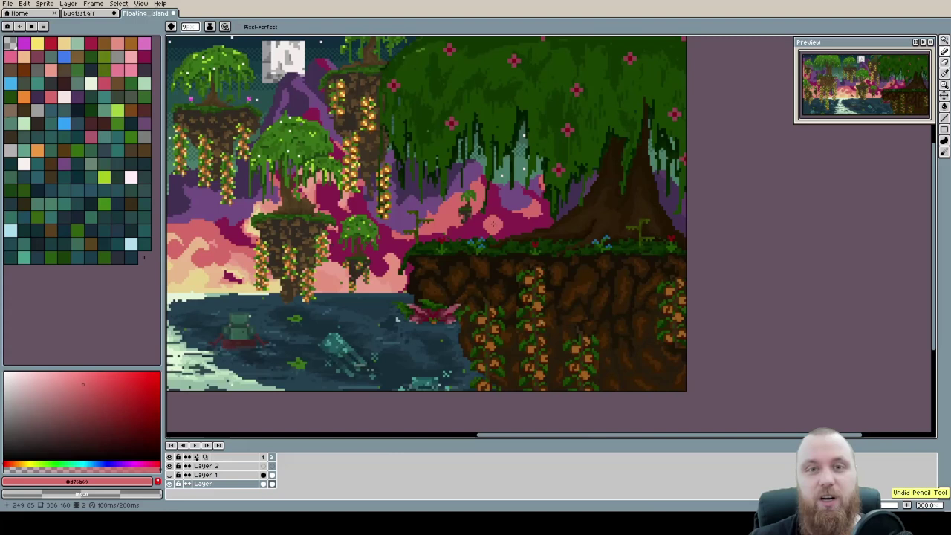
pyautogui.moveTo(249, 335); pyautogui.dragTo(494, 346)
pyautogui.scroll(7, 495, 346)
pyautogui.press('g')
pyautogui.keyDown('alt'); pyautogui.click(542, 221); pyautogui.keyUp('alt')
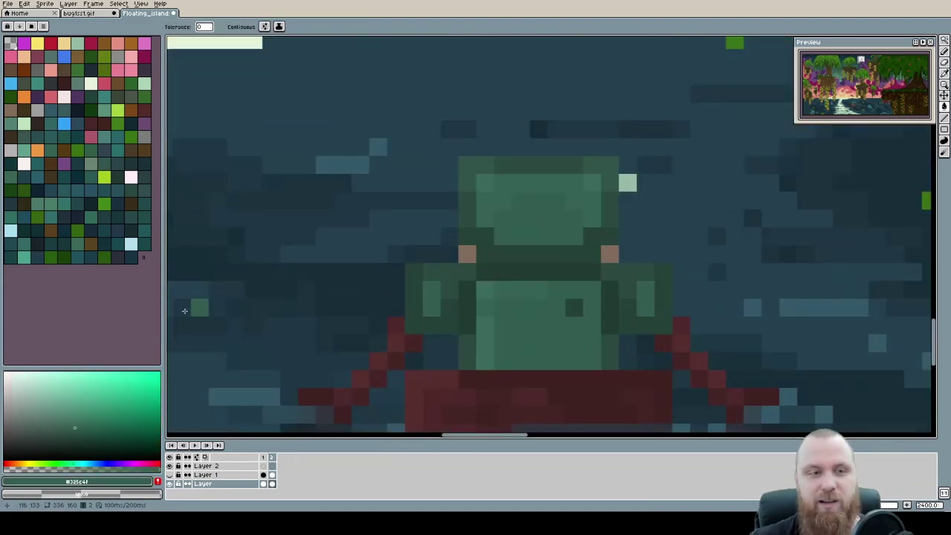
pyautogui.moveTo(84, 401); pyautogui.dragTo(92, 394)
# Step: Select the boat figure's green body with the Magic Wand, set its brightness to 72 and contrast to 12, and clear the selection
pyautogui.scroll(-3, 540, 179)
pyautogui.press('w')
pyautogui.click(558, 184)
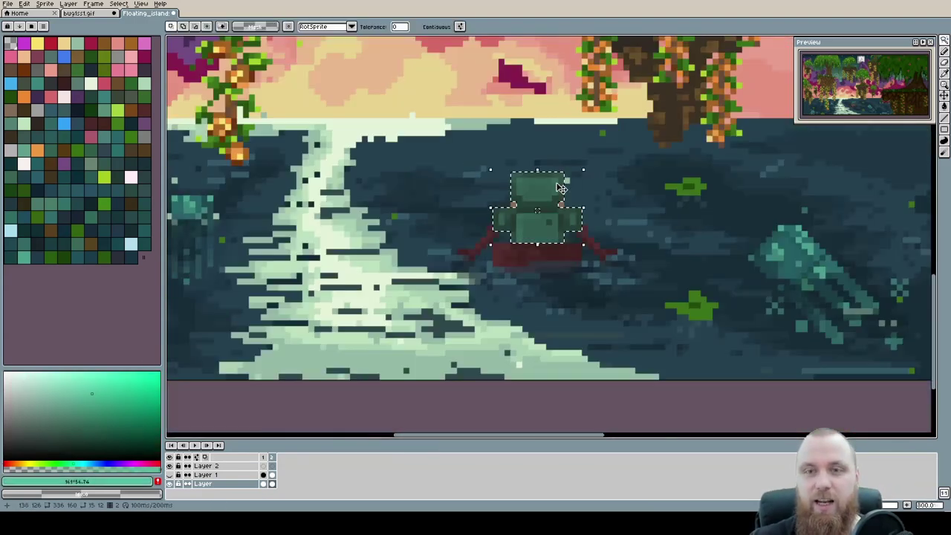
pyautogui.scroll(-1, 570, 198)
pyautogui.moveTo(569, 197); pyautogui.dragTo(542, 227)
pyautogui.click(25, 4)
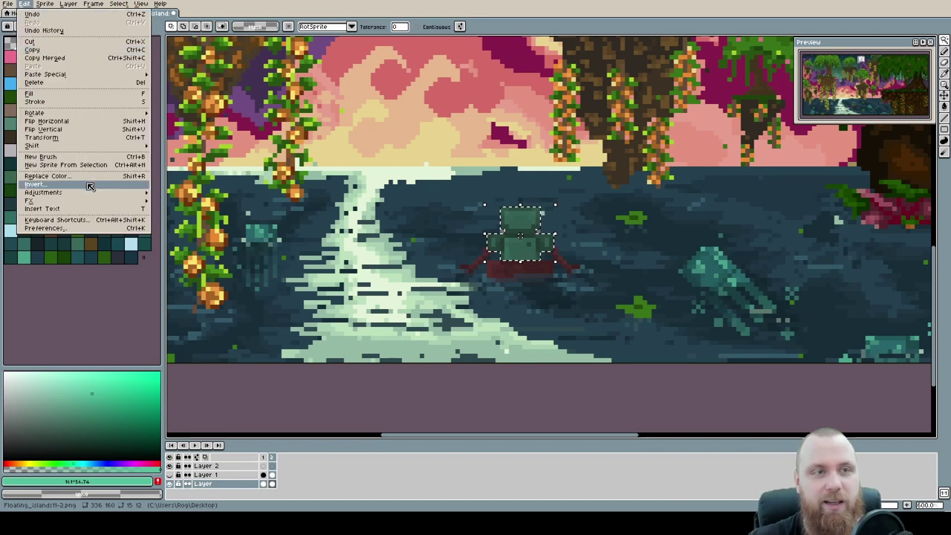
pyautogui.click(99, 184)
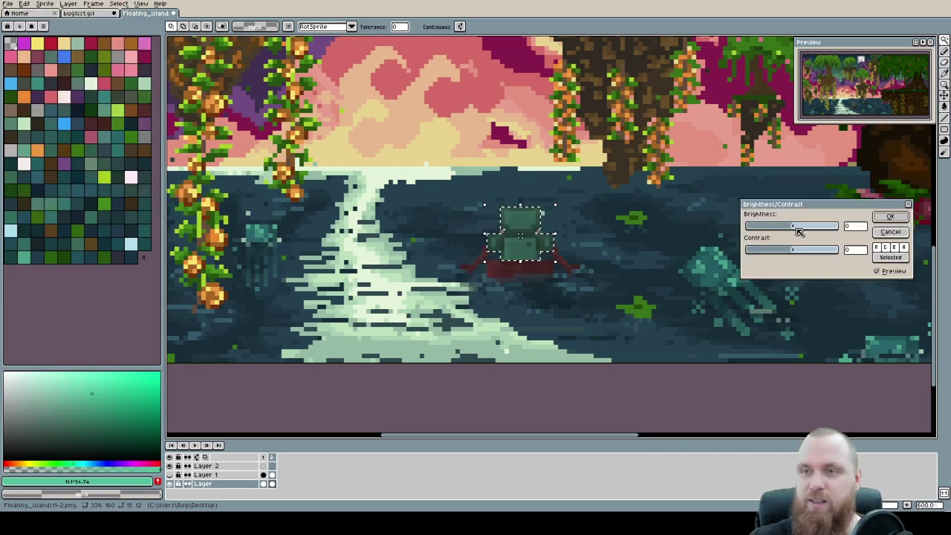
pyautogui.moveTo(800, 232); pyautogui.dragTo(833, 231)
pyautogui.click(890, 217)
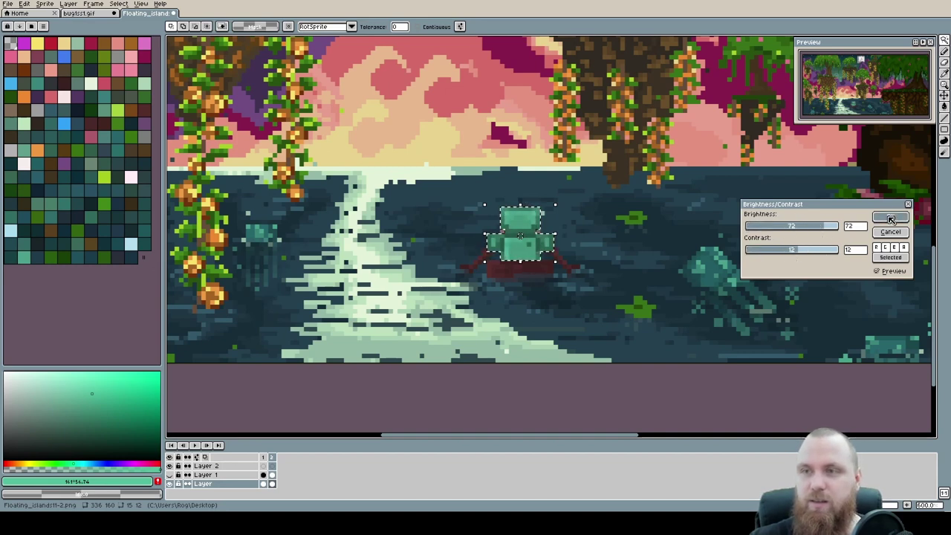
pyautogui.hotkey('ctrl', 'd')
pyautogui.scroll(-5, 582, 221)
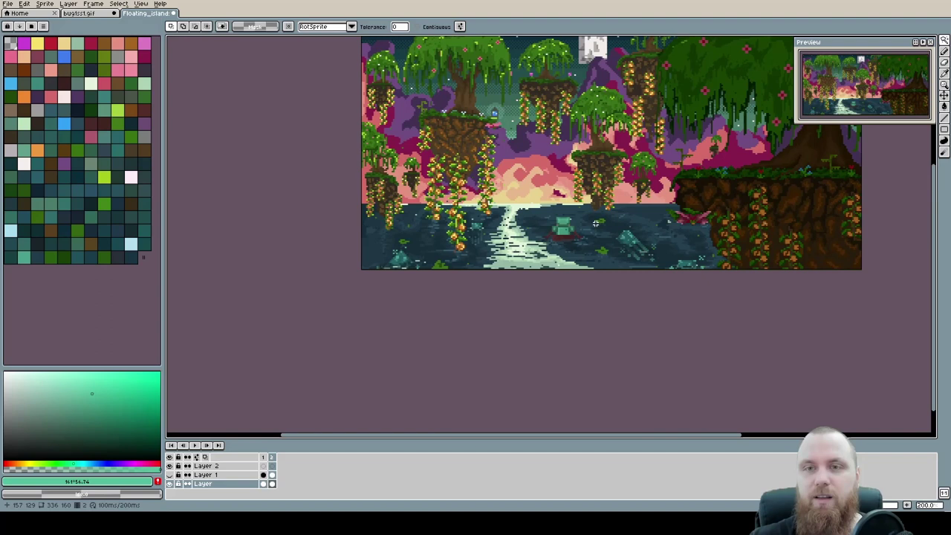
# Step: Select the square moon above the mountain and place a copy lower in the sky, beside the lantern above the light reflection
pyautogui.scroll(1, 563, 266)
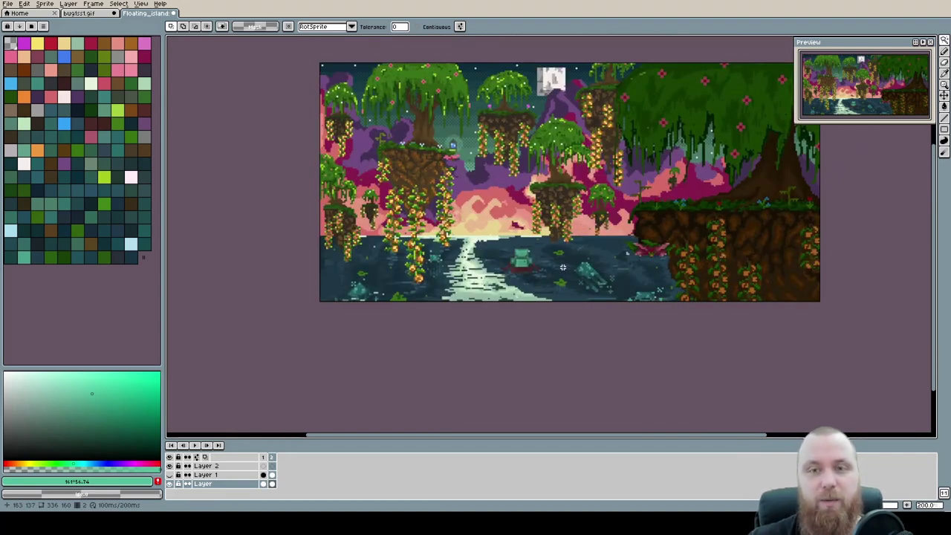
pyautogui.scroll(5, 519, 254)
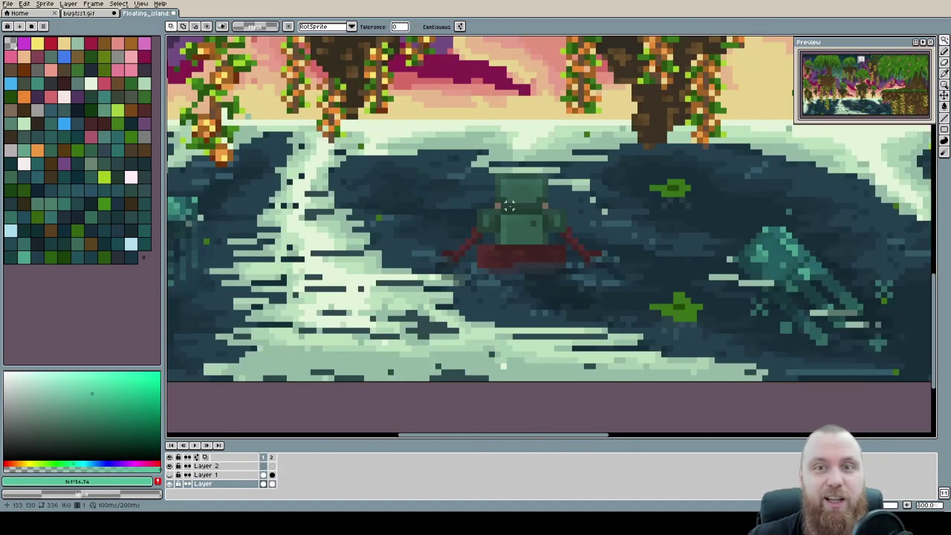
pyautogui.scroll(-6, 467, 200)
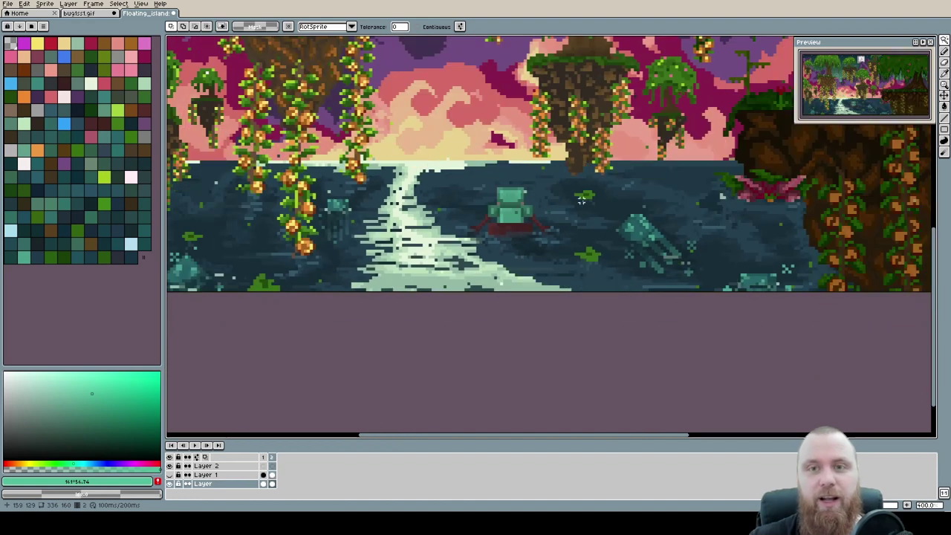
pyautogui.scroll(2, 563, 252)
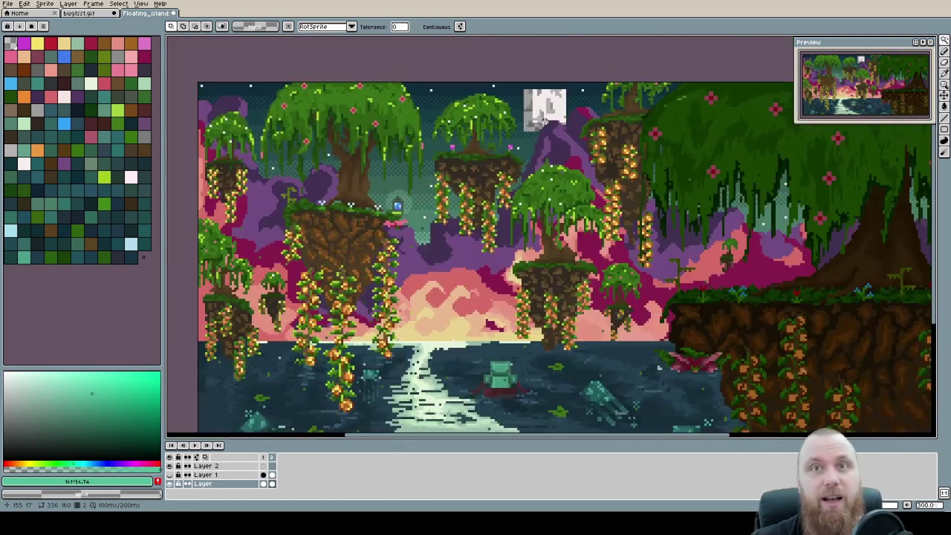
pyautogui.scroll(2, 540, 110)
pyautogui.moveTo(567, 95); pyautogui.dragTo(479, 187)
pyautogui.moveTo(479, 187); pyautogui.dragTo(694, 162)
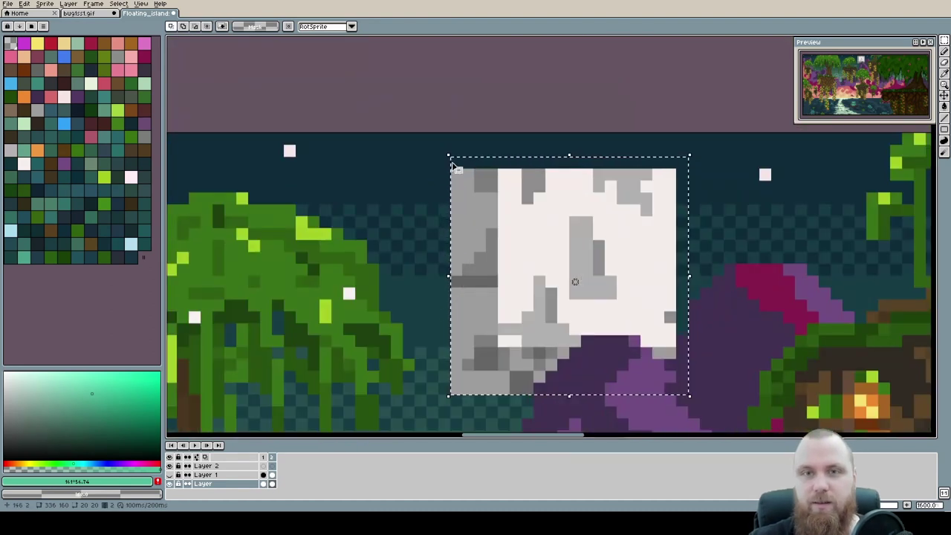
pyautogui.moveTo(706, 413); pyautogui.dragTo(694, 175)
pyautogui.scroll(-7, 699, 181)
pyautogui.scroll(9, 342, 198)
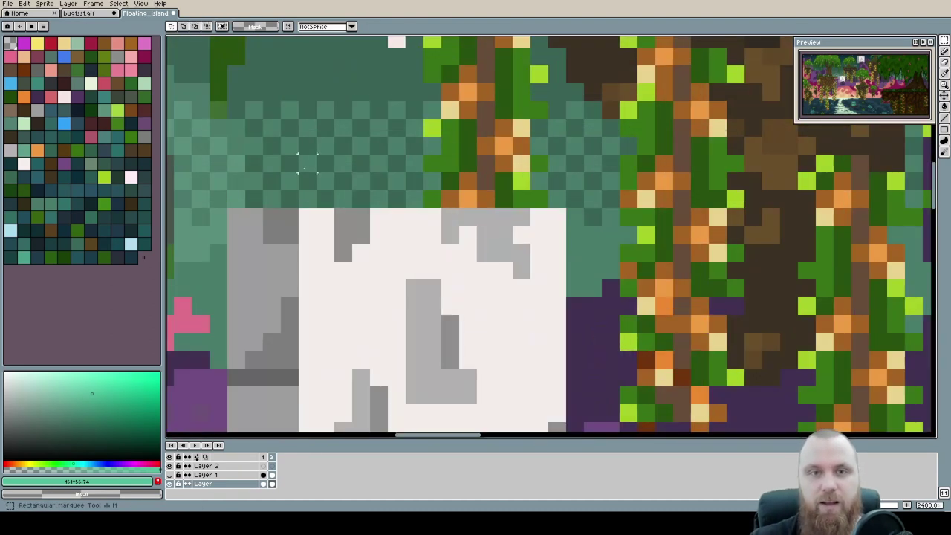
# Step: Make a custom brush from the checkered sky dither and paint over the hanging vine end just above the copied moon
pyautogui.moveTo(361, 198); pyautogui.dragTo(307, 163)
pyautogui.hotkey('ctrl', 'b')
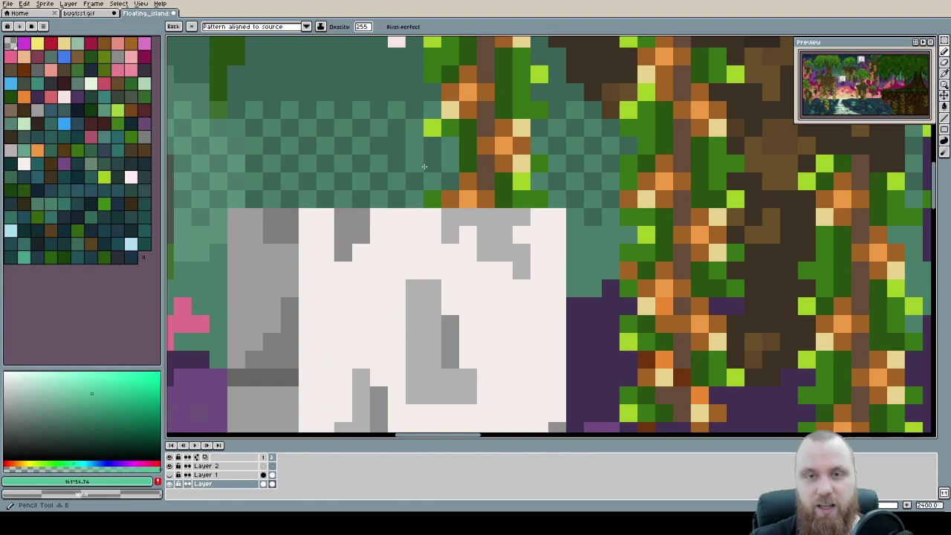
pyautogui.moveTo(433, 164); pyautogui.dragTo(450, 174)
pyautogui.scroll(-3, 450, 186)
pyautogui.scroll(3, 431, 204)
pyautogui.scroll(-2, 579, 199)
pyautogui.scroll(2, 580, 223)
# Step: Repaint the sky and clouds around the copied moon with sampled teal and purple, covering its lower-left corner
pyautogui.keyDown('alt'); pyautogui.click(546, 160); pyautogui.keyUp('alt')
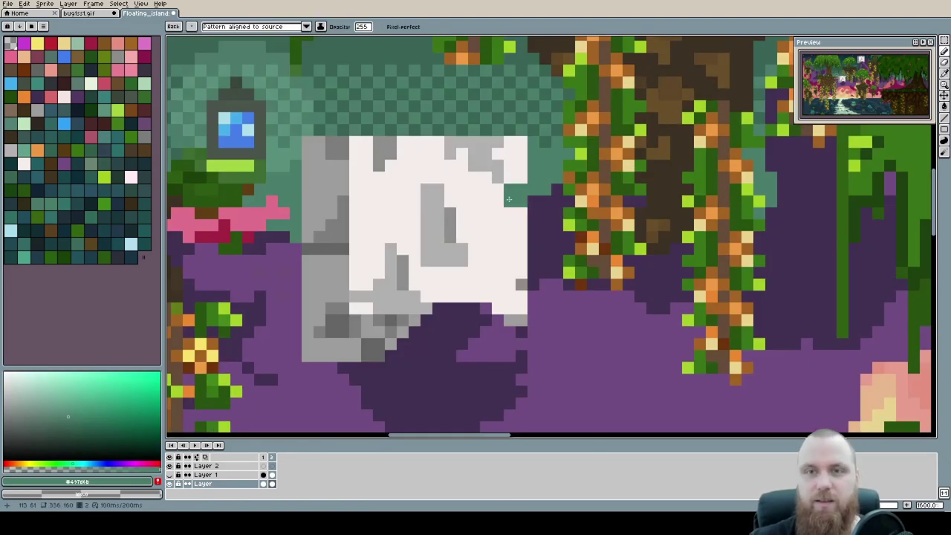
pyautogui.press('Escape')
pyautogui.keyDown('alt'); pyautogui.click(509, 225); pyautogui.keyUp('alt')
pyautogui.hotkey('ctrl', 'z')
pyautogui.keyDown('alt'); pyautogui.click(547, 160); pyautogui.keyUp('alt')
pyautogui.moveTo(542, 186); pyautogui.dragTo(547, 258)
pyautogui.moveTo(286, 249); pyautogui.dragTo(268, 364)
pyautogui.scroll(-2, 312, 298)
pyautogui.keyDown('alt'); pyautogui.click(393, 300); pyautogui.keyUp('alt')
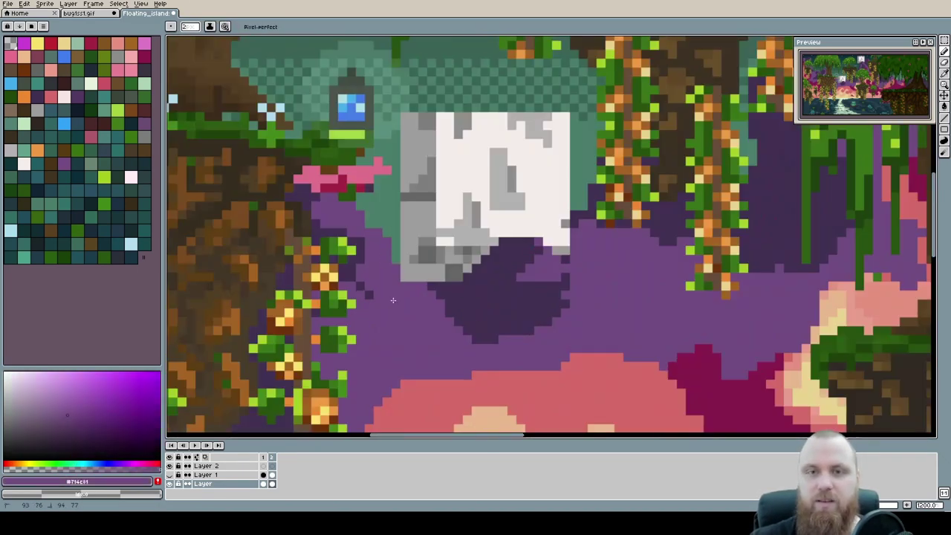
pyautogui.scroll(1, 416, 283)
pyautogui.keyDown('alt'); pyautogui.click(461, 230); pyautogui.keyUp('alt')
# Step: Paint over the upper part of the original moon with a checkered sky dither brush and the sampled dark blue
pyautogui.scroll(-3, 459, 231)
pyautogui.scroll(1, 577, 157)
pyautogui.keyDown('alt'); pyautogui.click(576, 157); pyautogui.keyUp('alt')
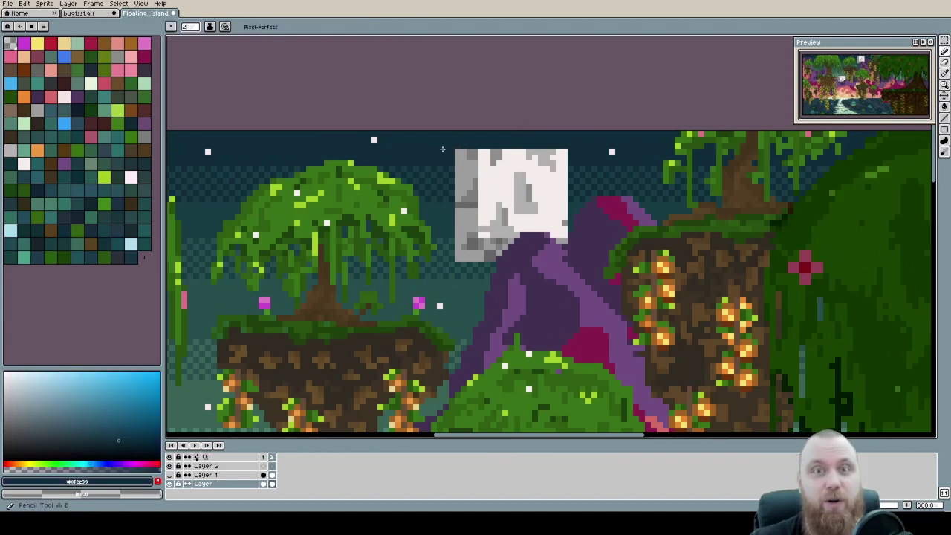
pyautogui.scroll(3, 449, 171)
pyautogui.hotkey('ctrl', 'b')
pyautogui.moveTo(428, 163); pyautogui.dragTo(460, 257)
pyautogui.moveTo(475, 193)
pyautogui.mouseDown()
pyautogui.moveTo(728, 248)
pyautogui.moveTo(787, 245)
pyautogui.mouseUp()
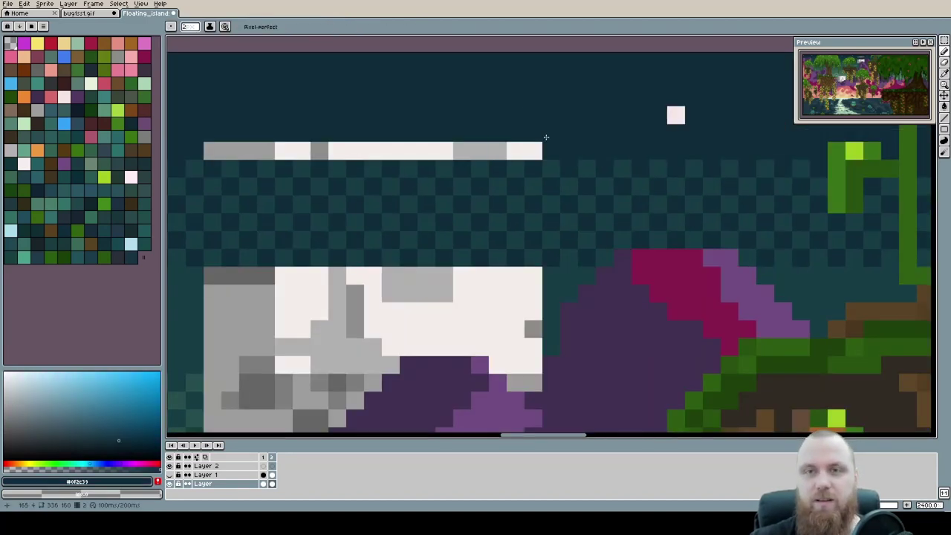
pyautogui.moveTo(545, 141); pyautogui.dragTo(212, 148)
pyautogui.moveTo(286, 174); pyautogui.dragTo(557, 215)
# Step: Cover the remaining part of the original moon with matching sky dither and sampled teal, keeping the mountain peak clear
pyautogui.hotkey('ctrl', 'b')
pyautogui.moveTo(388, 307); pyautogui.dragTo(458, 272)
pyautogui.moveTo(424, 229); pyautogui.dragTo(529, 211)
pyautogui.press('Escape')
# Step: Compare the whole original scene in frame 1 with the repainted scene in frame 2
pyautogui.scroll(-8, 549, 156)
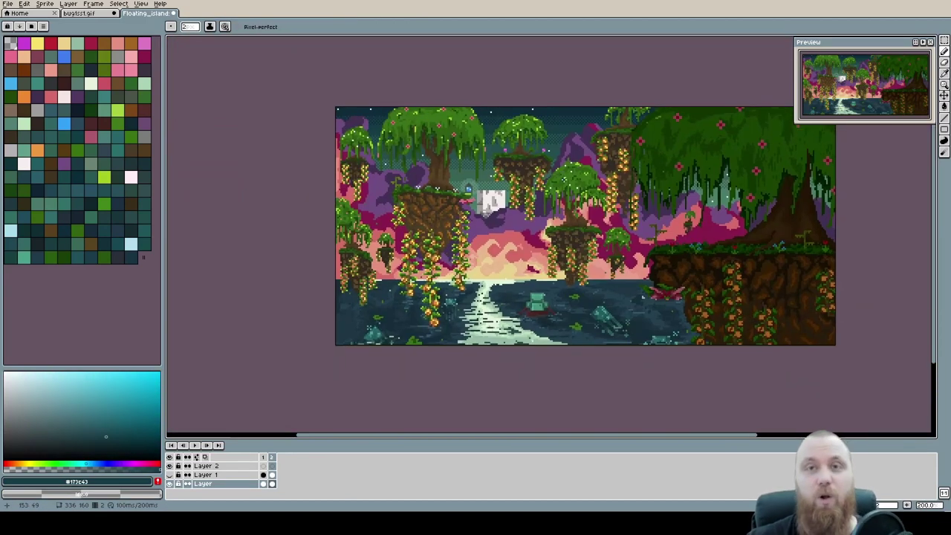
pyautogui.press('Left')
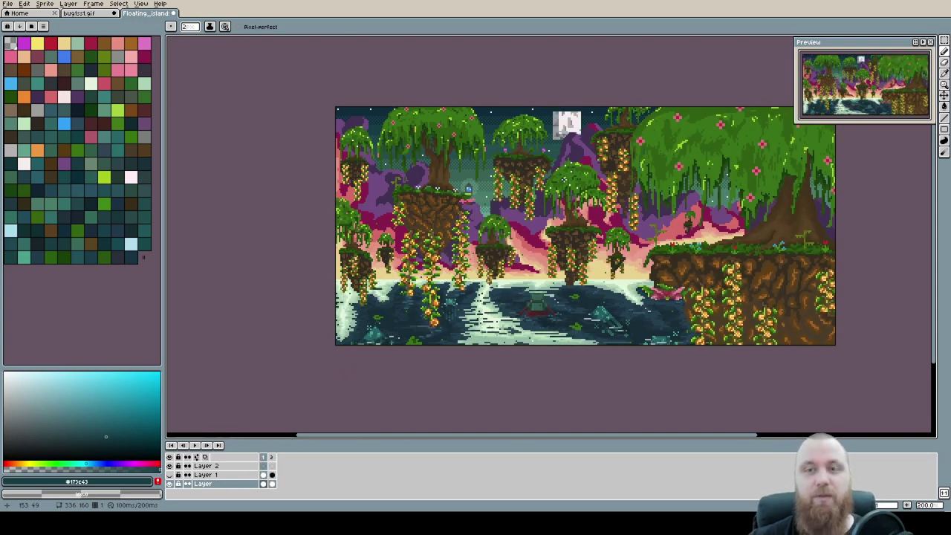
pyautogui.press('.')
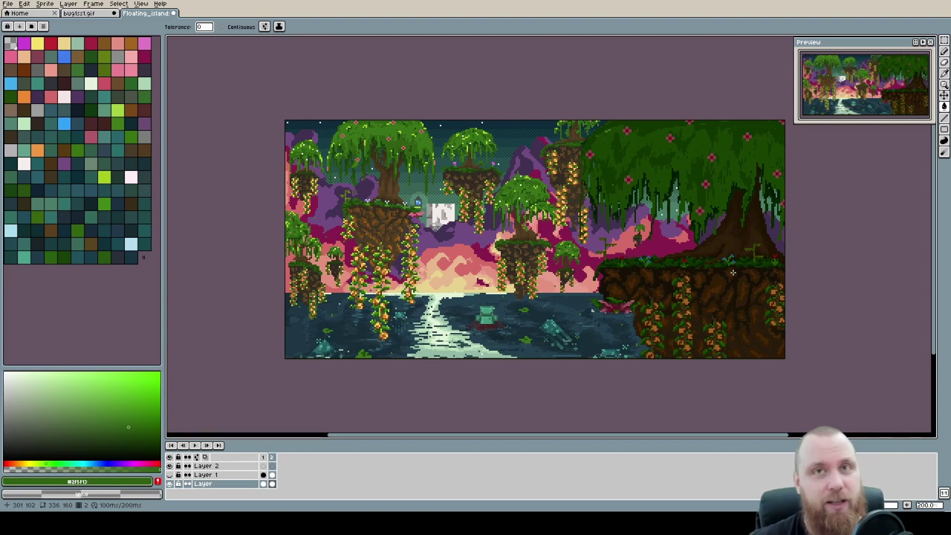
# Step: Examine the highlights, contrast and level of detail on the small floating islands compared with the larger ones
pyautogui.scroll(3, 565, 277)
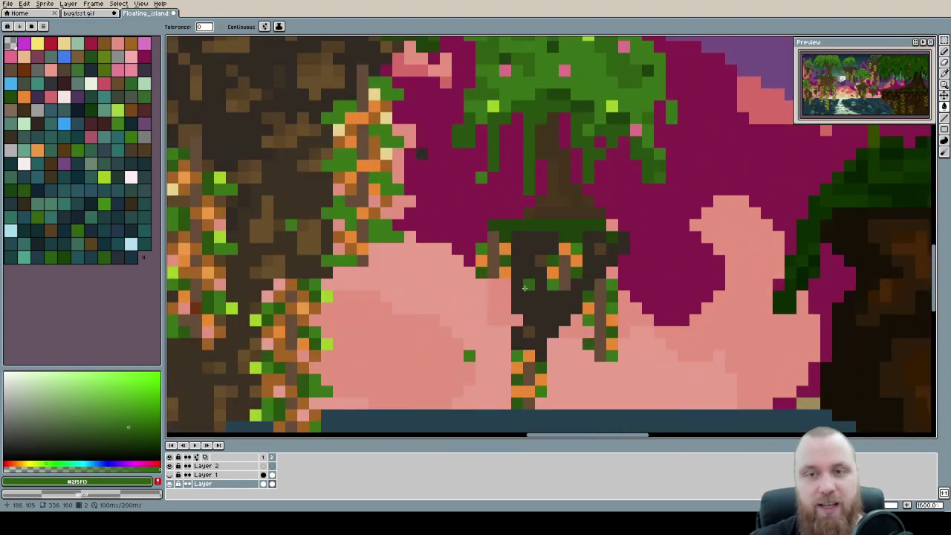
pyautogui.scroll(-2, 524, 287)
pyautogui.keyDown('alt'); pyautogui.click(529, 289); pyautogui.keyUp('alt')
pyautogui.scroll(-2, 533, 290)
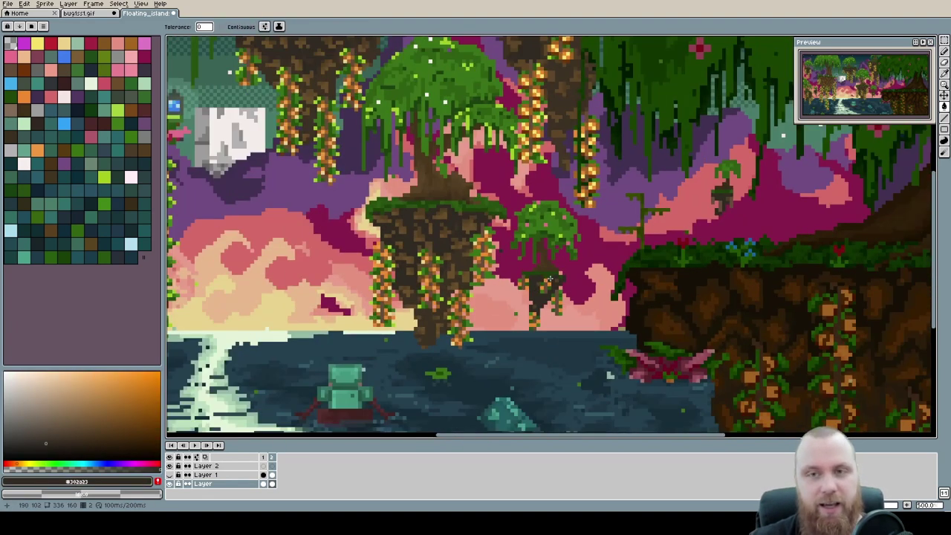
pyautogui.scroll(-1, 550, 279)
pyautogui.scroll(-1, 563, 265)
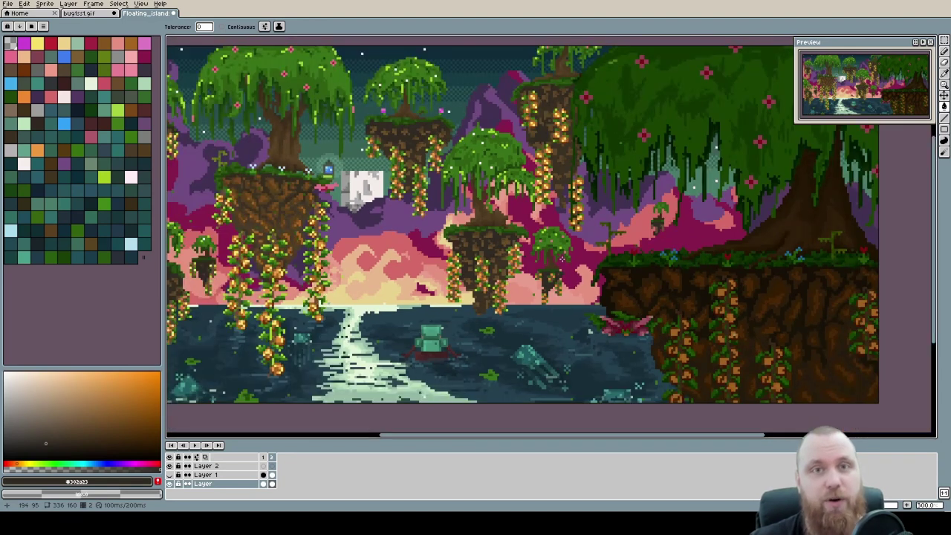
pyautogui.moveTo(520, 253); pyautogui.dragTo(589, 302)
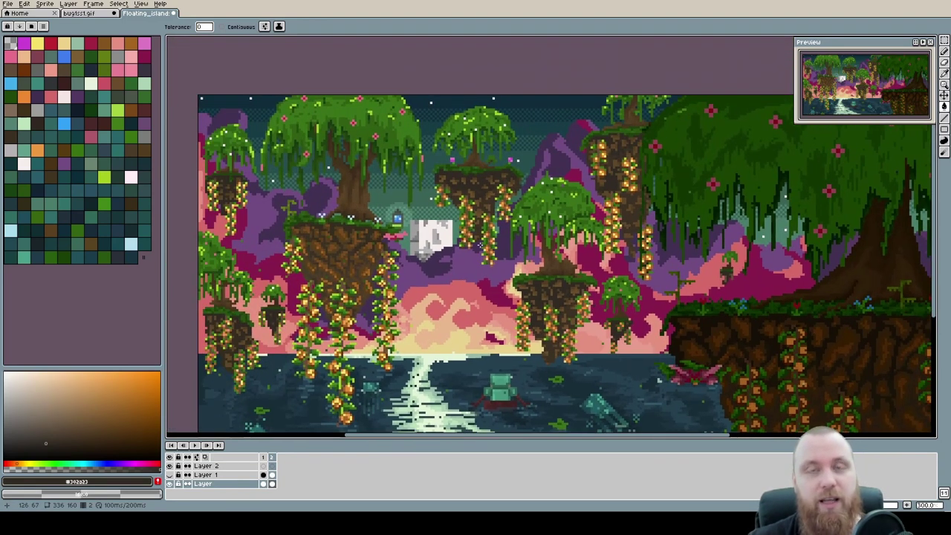
pyautogui.scroll(6, 609, 277)
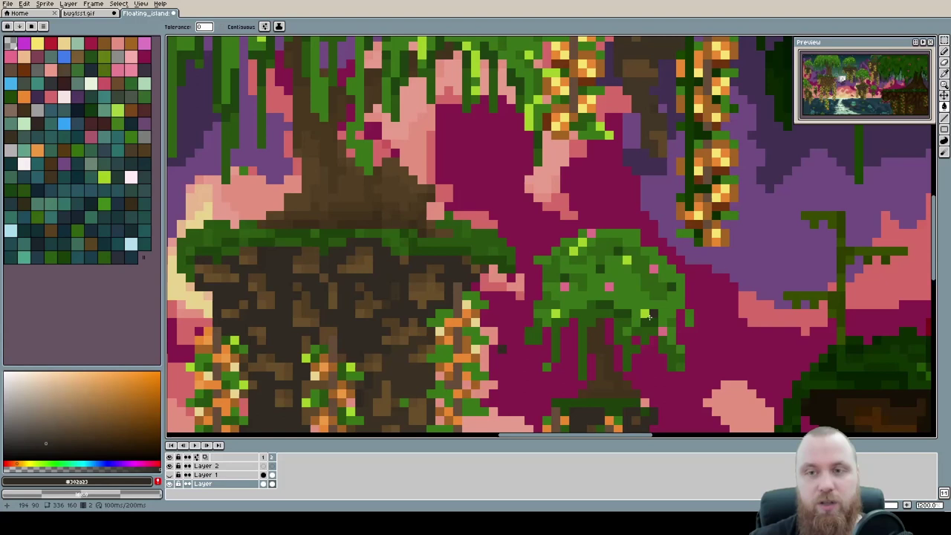
pyautogui.scroll(-2, 602, 295)
pyautogui.scroll(-5, 614, 297)
pyautogui.scroll(1, 615, 297)
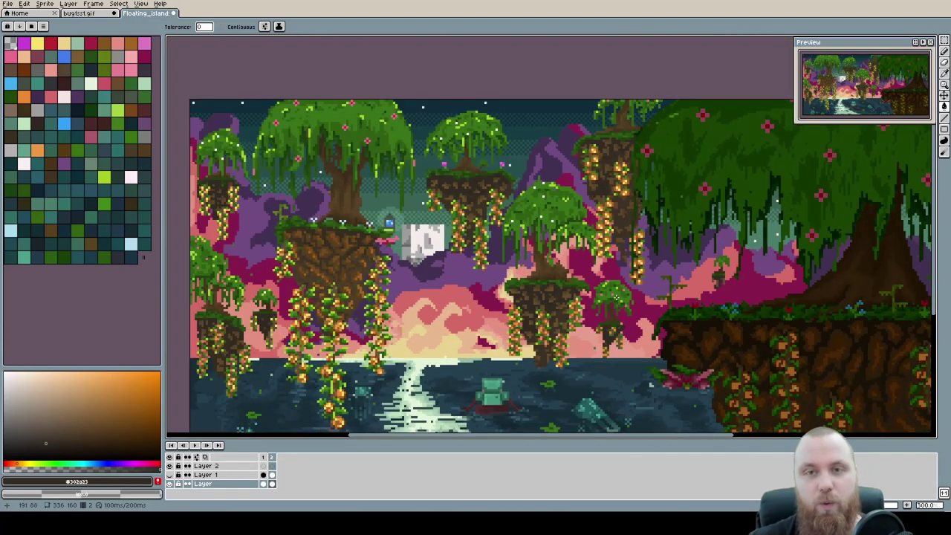
pyautogui.scroll(9, 704, 276)
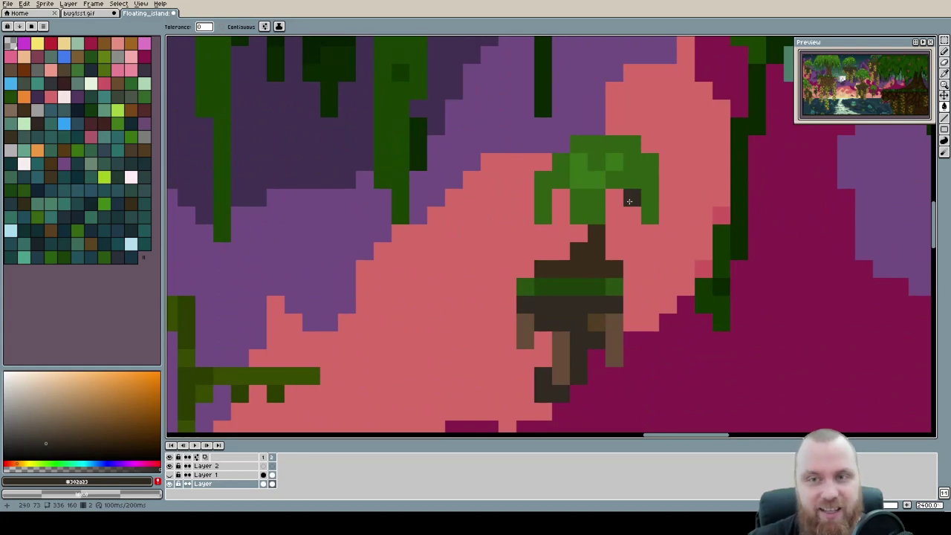
pyautogui.scroll(-8, 468, 261)
pyautogui.scroll(-2, 468, 260)
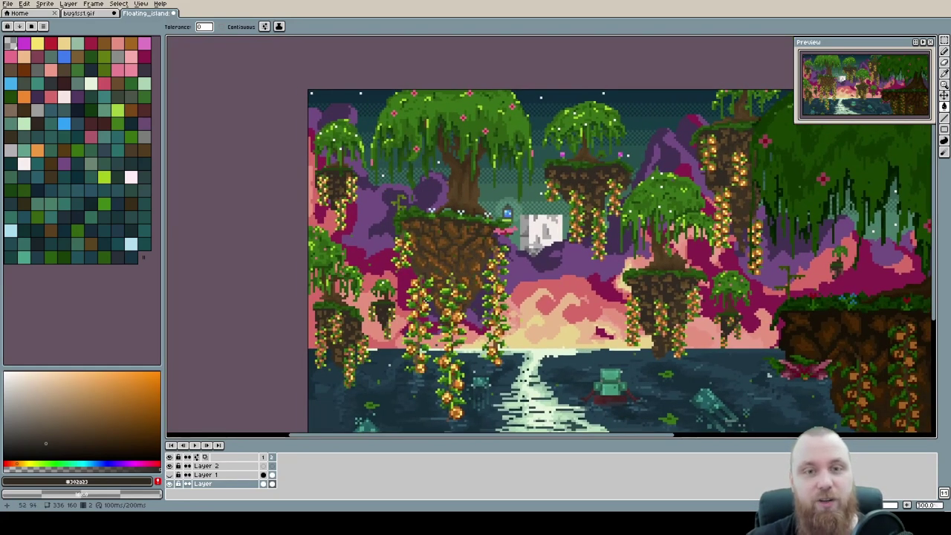
# Step: Select the small distant floating islands together with the Rectangular Marquee
pyautogui.press('m')
pyautogui.scroll(3, 375, 327)
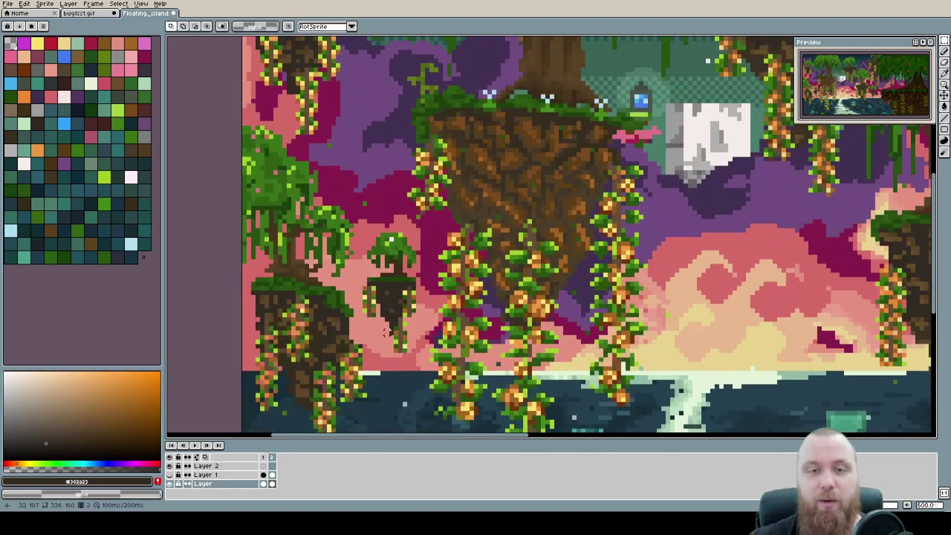
pyautogui.moveTo(414, 350)
pyautogui.mouseDown()
pyautogui.moveTo(369, 265)
pyautogui.moveTo(365, 231)
pyautogui.mouseUp()
pyautogui.moveTo(370, 120); pyautogui.dragTo(469, 317)
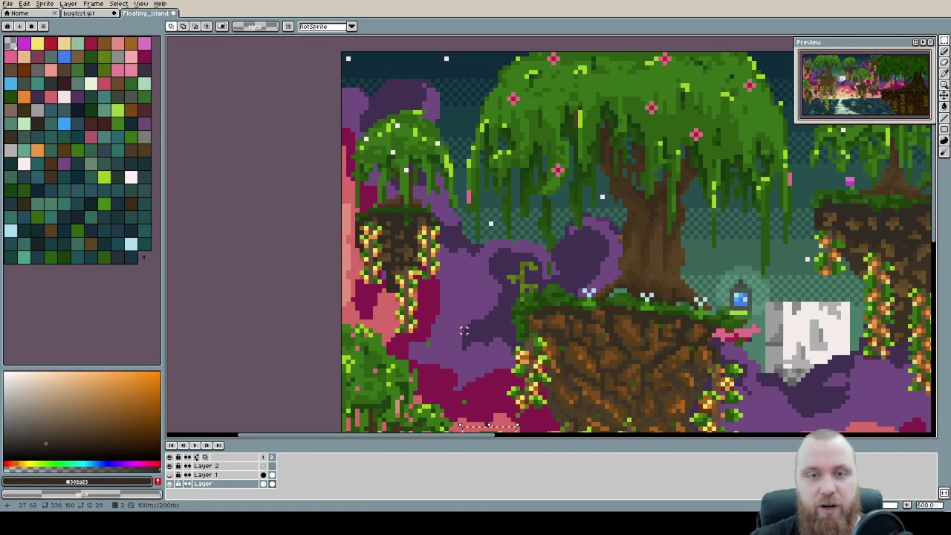
pyautogui.moveTo(312, 93); pyautogui.dragTo(459, 266)
pyautogui.moveTo(377, 256); pyautogui.dragTo(428, 332)
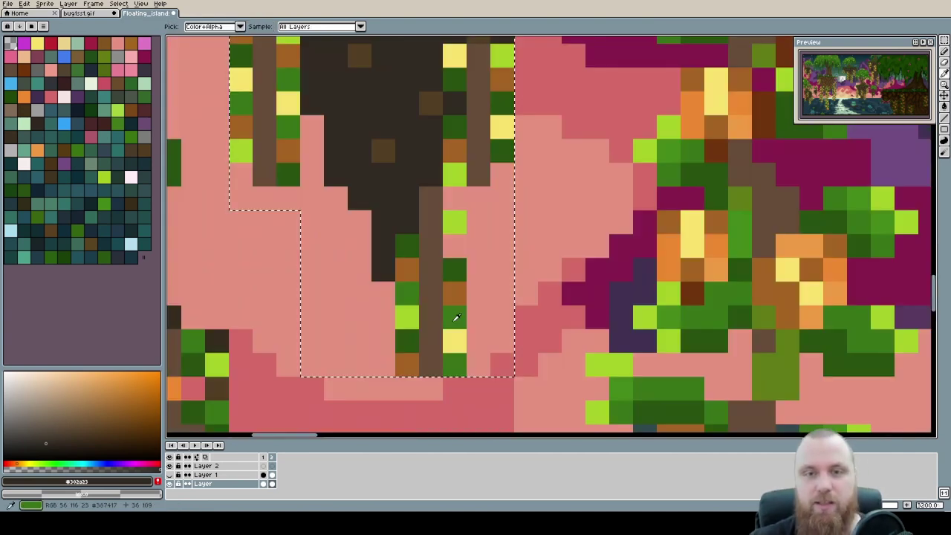
# Step: Flatten the small distant island's bright vine and foliage highlights by filling them with sampled green #387417, and sample its dark rock colour #302a23
pyautogui.click(456, 317)
pyautogui.press('g')
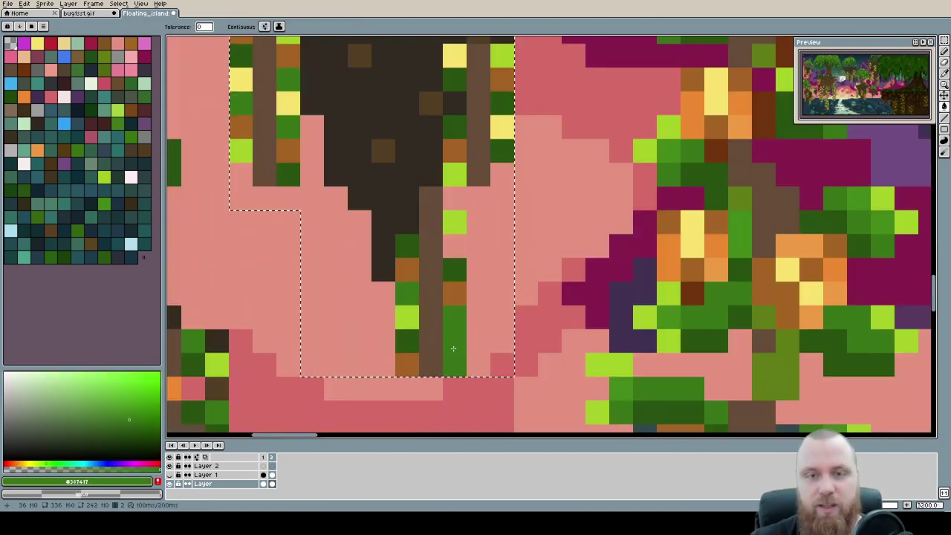
pyautogui.scroll(-4, 435, 315)
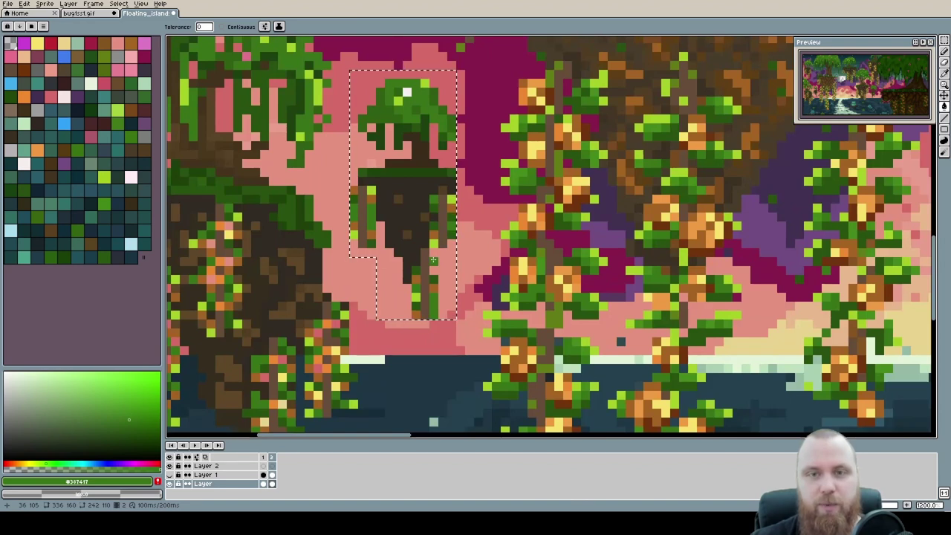
pyautogui.click(434, 260)
pyautogui.moveTo(407, 181); pyautogui.dragTo(418, 221)
pyautogui.press('i')
pyautogui.click(420, 236)
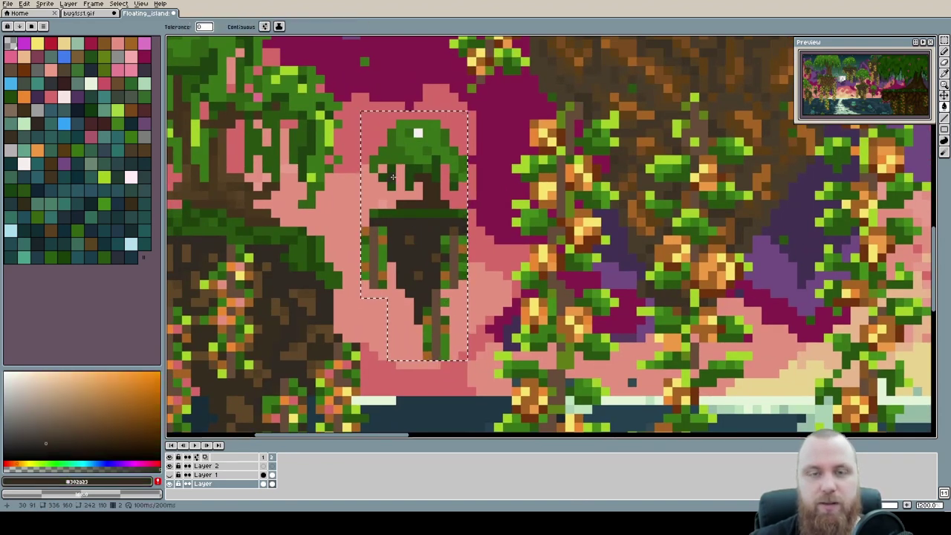
# Step: Tone down the upper-left distant island by filling its rock patches with sampled dark brown and the vines' light orange pixels with darker orange-brown
pyautogui.scroll(-2, 420, 236)
pyautogui.scroll(5, 414, 198)
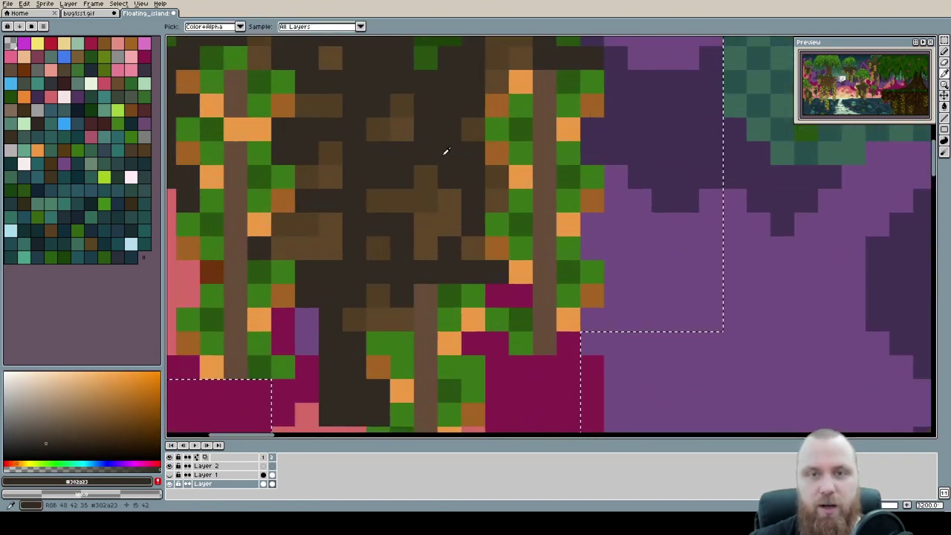
pyautogui.click(432, 171)
pyautogui.press('g')
pyautogui.scroll(-1, 448, 193)
pyautogui.press('i')
pyautogui.click(462, 273)
pyautogui.press('g')
pyautogui.scroll(-2, 484, 238)
pyautogui.moveTo(540, 247); pyautogui.dragTo(446, 231)
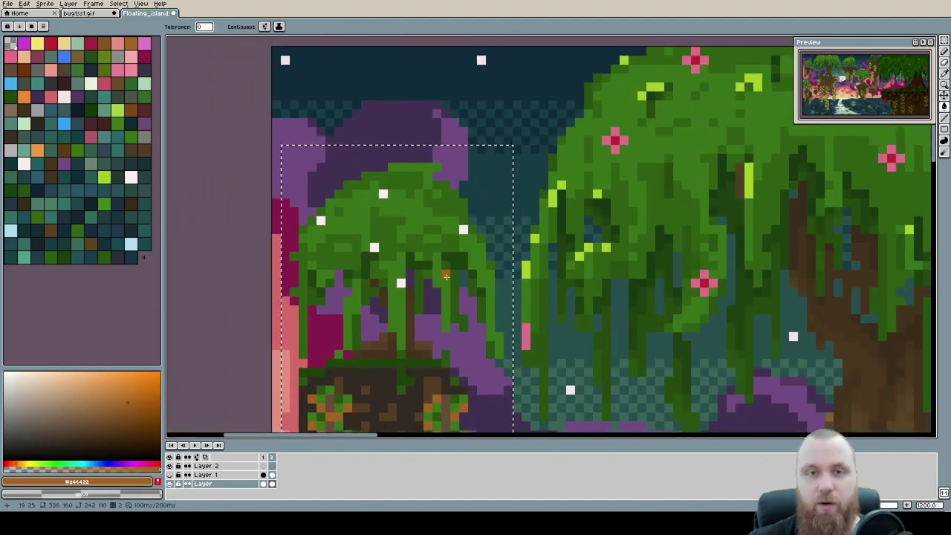
# Step: Darken the upper-left distant island's tree foliage by filling its brighter areas with darker greens sampled from the neighbouring tree, including #2f5f13
pyautogui.scroll(1, 448, 229)
pyautogui.press('i')
pyautogui.click(607, 246)
pyautogui.press('g')
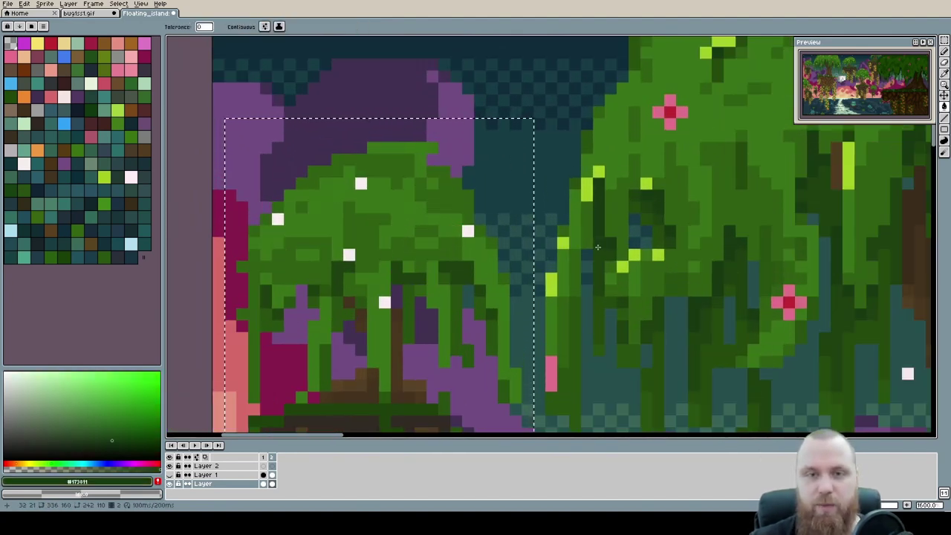
pyautogui.scroll(1, 408, 281)
pyautogui.click(445, 300)
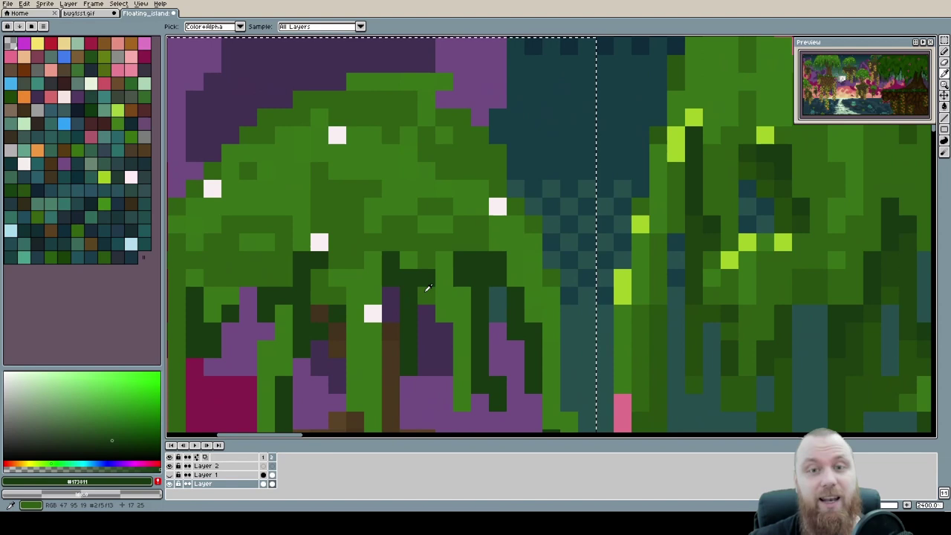
pyautogui.click(445, 260)
pyautogui.press('i')
pyautogui.click(751, 284)
pyautogui.press('g')
pyautogui.scroll(-7, 751, 284)
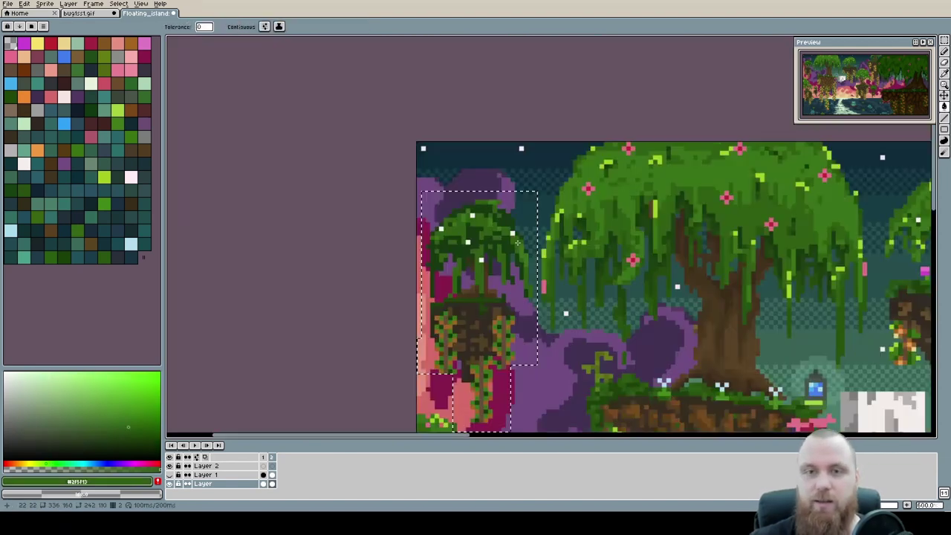
# Step: Compare frame 1 and frame 2 of the whole scene, first in colour and in greyscale with Layer 1 shown
pyautogui.scroll(-1, 639, 230)
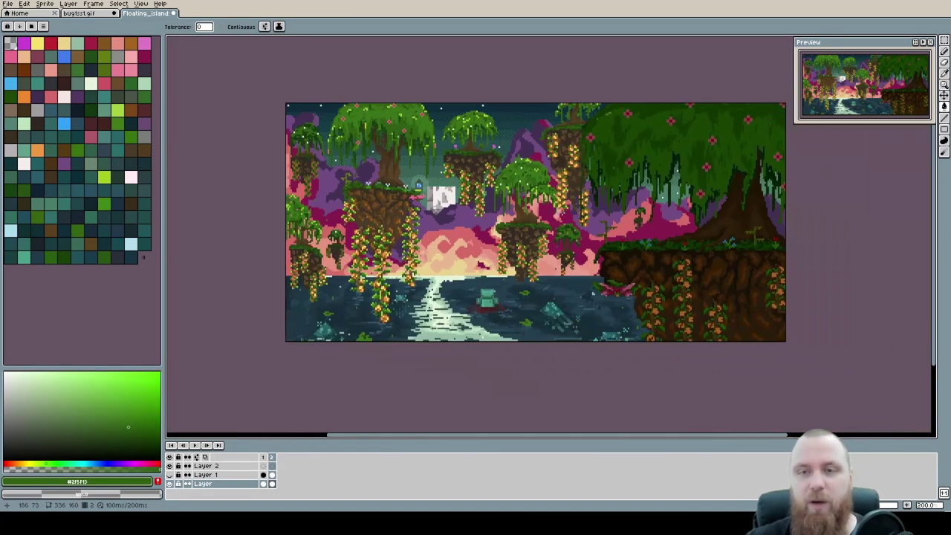
pyautogui.scroll(1, 639, 230)
pyautogui.scroll(-1, 639, 230)
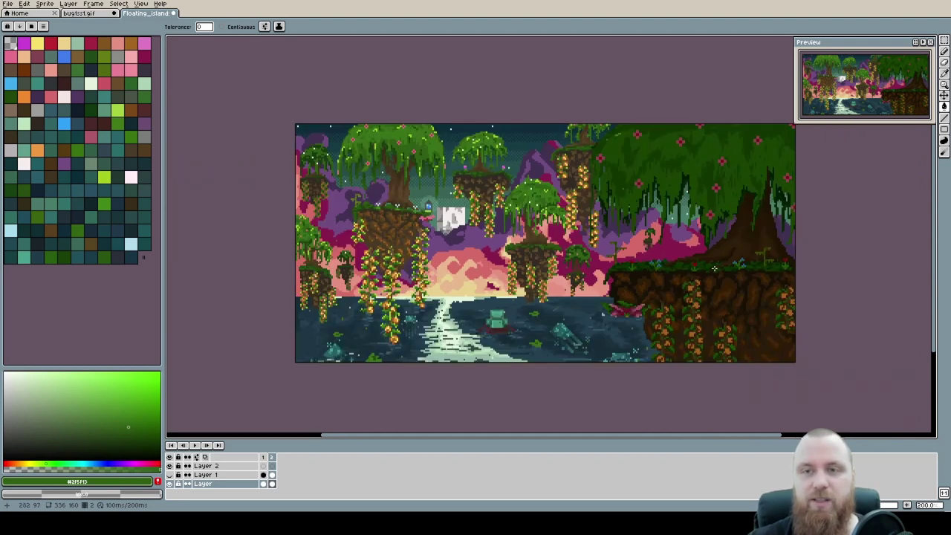
pyautogui.press('Left')
pyautogui.press('Right')
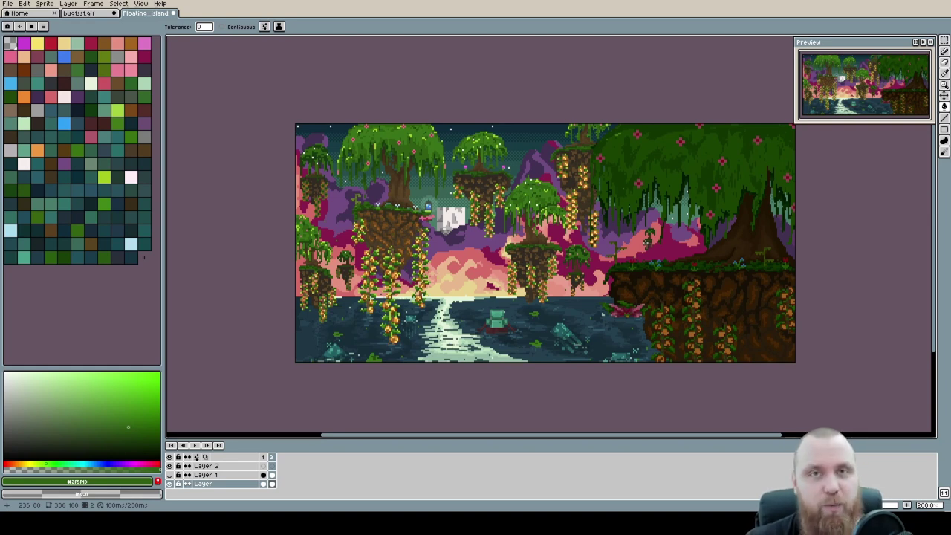
pyautogui.press('Left')
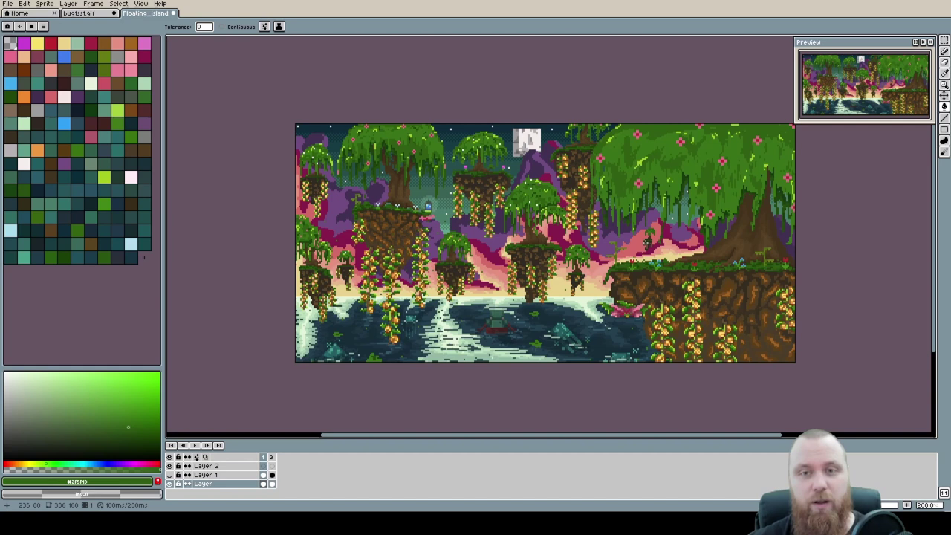
pyautogui.click(170, 474)
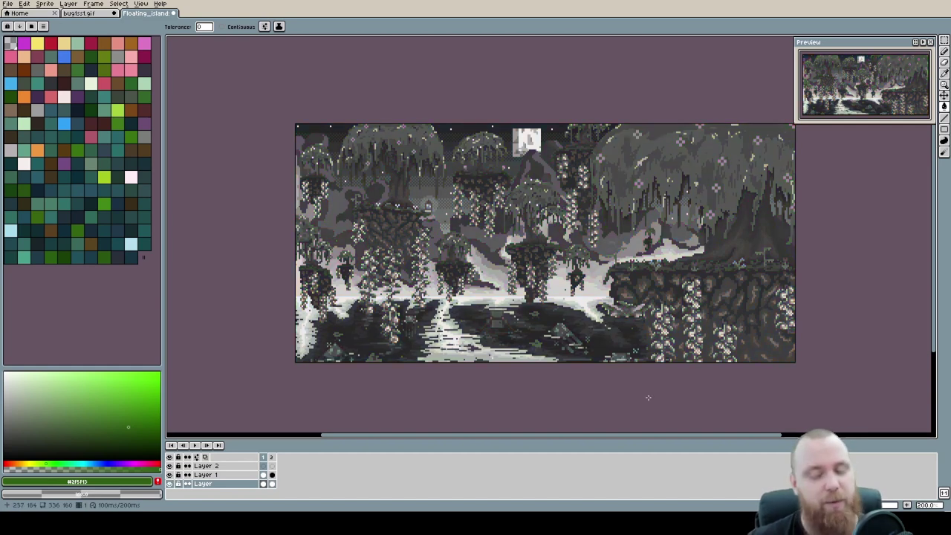
pyautogui.press('.')
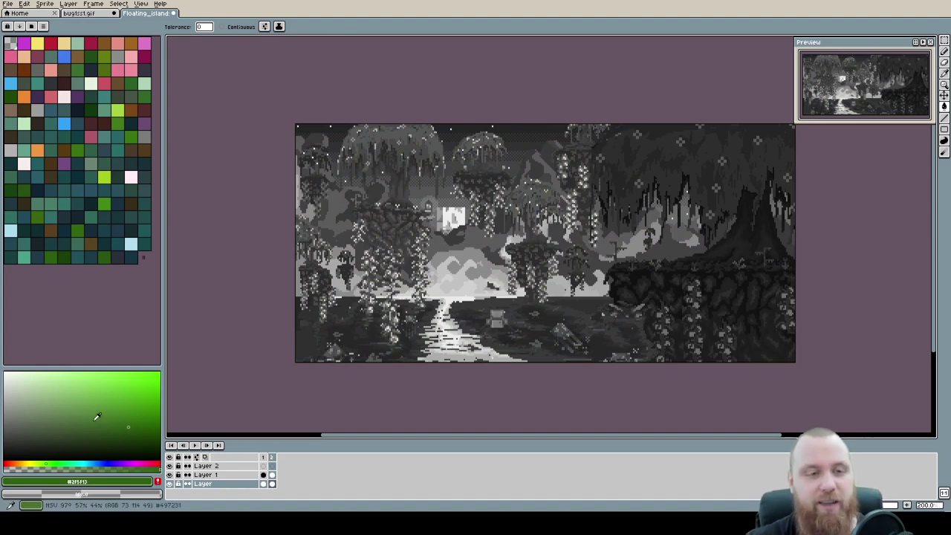
# Step: Sketch a red pencil mark over the floating islands on Layer 2 in frame 2, and undo it
pyautogui.moveTo(99, 415); pyautogui.dragTo(176, 367)
pyautogui.moveTo(153, 463); pyautogui.dragTo(169, 465)
pyautogui.click(273, 466)
pyautogui.press('b')
pyautogui.moveTo(468, 179)
pyautogui.mouseDown()
pyautogui.moveTo(557, 320)
pyautogui.moveTo(512, 186)
pyautogui.mouseUp()
pyautogui.hotkey('ctrl', 'z')
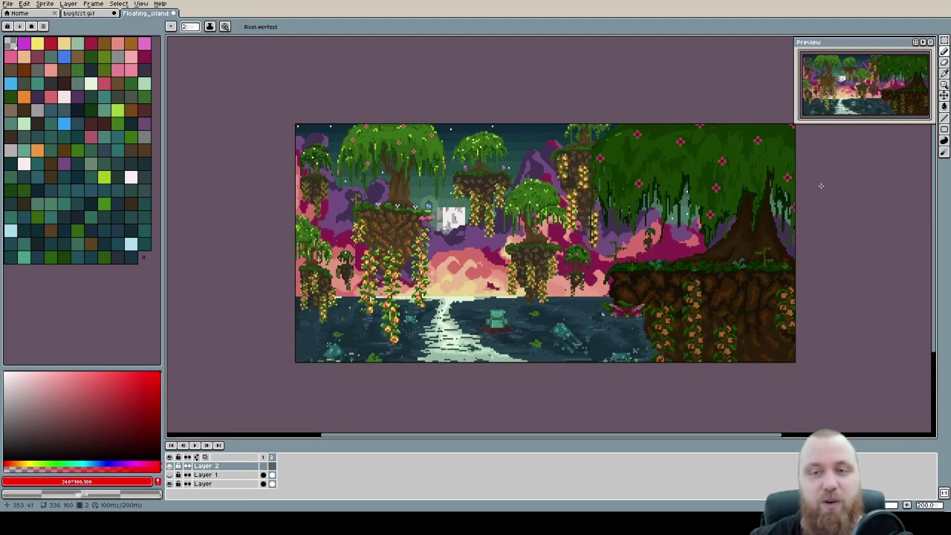
# Step: Alternate between the original in frame 1 and the repaint in frame 2 to review the finished changes in full colour
pyautogui.press('Left')
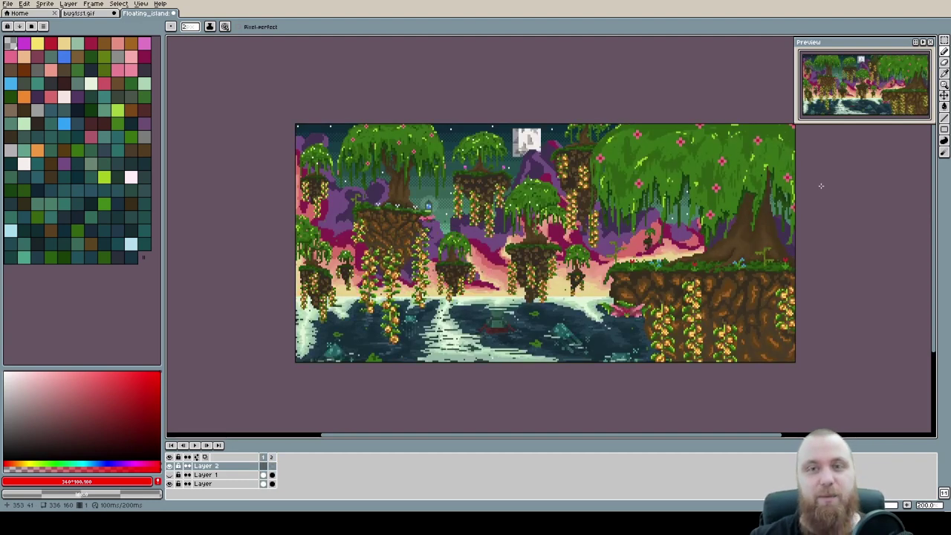
pyautogui.press('Right')
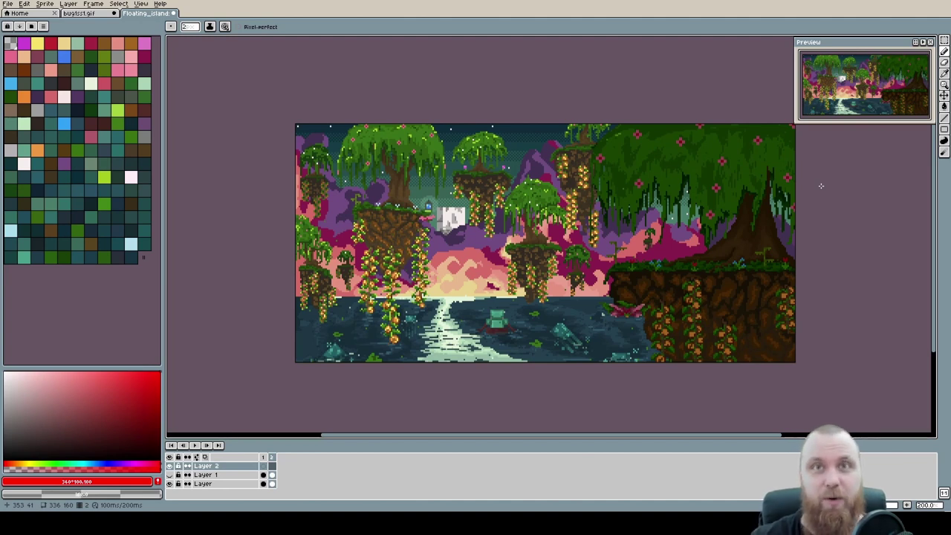
pyautogui.press('Left')
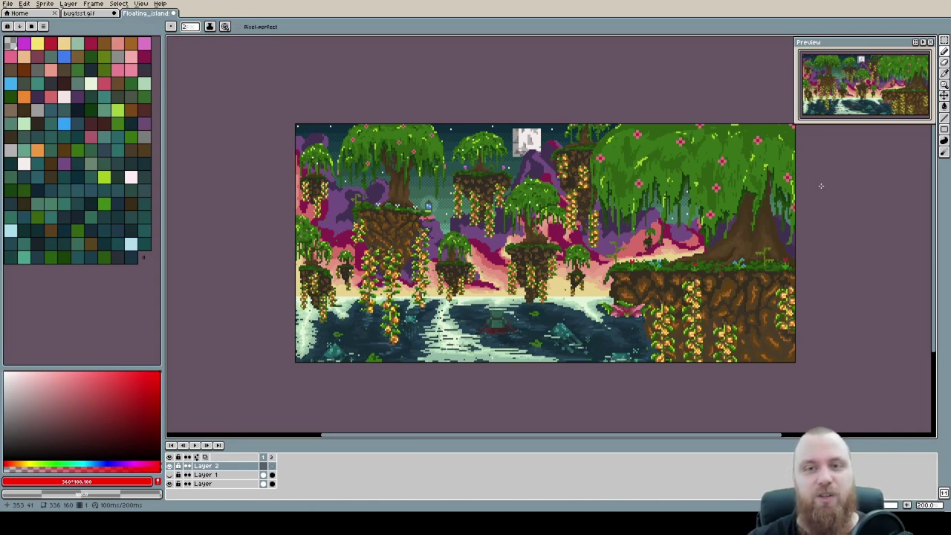
pyautogui.press('Right')
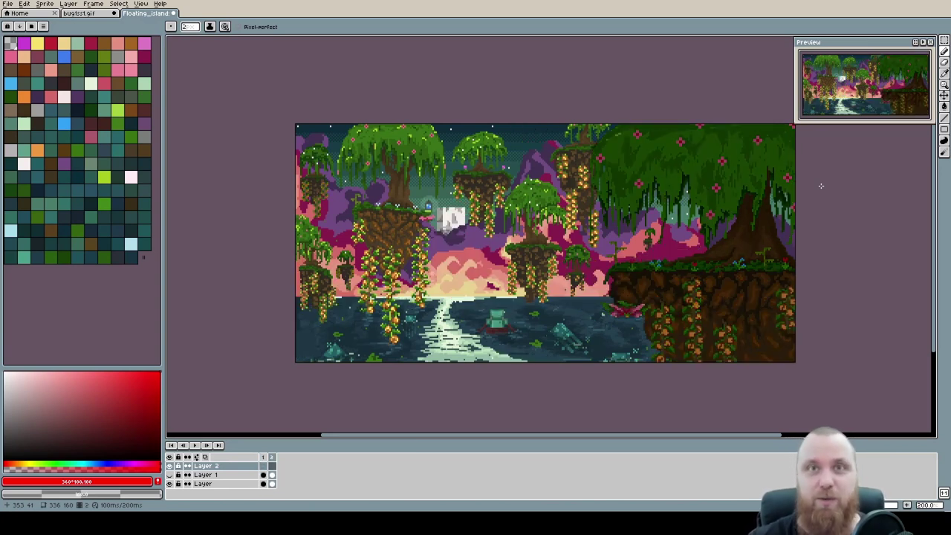